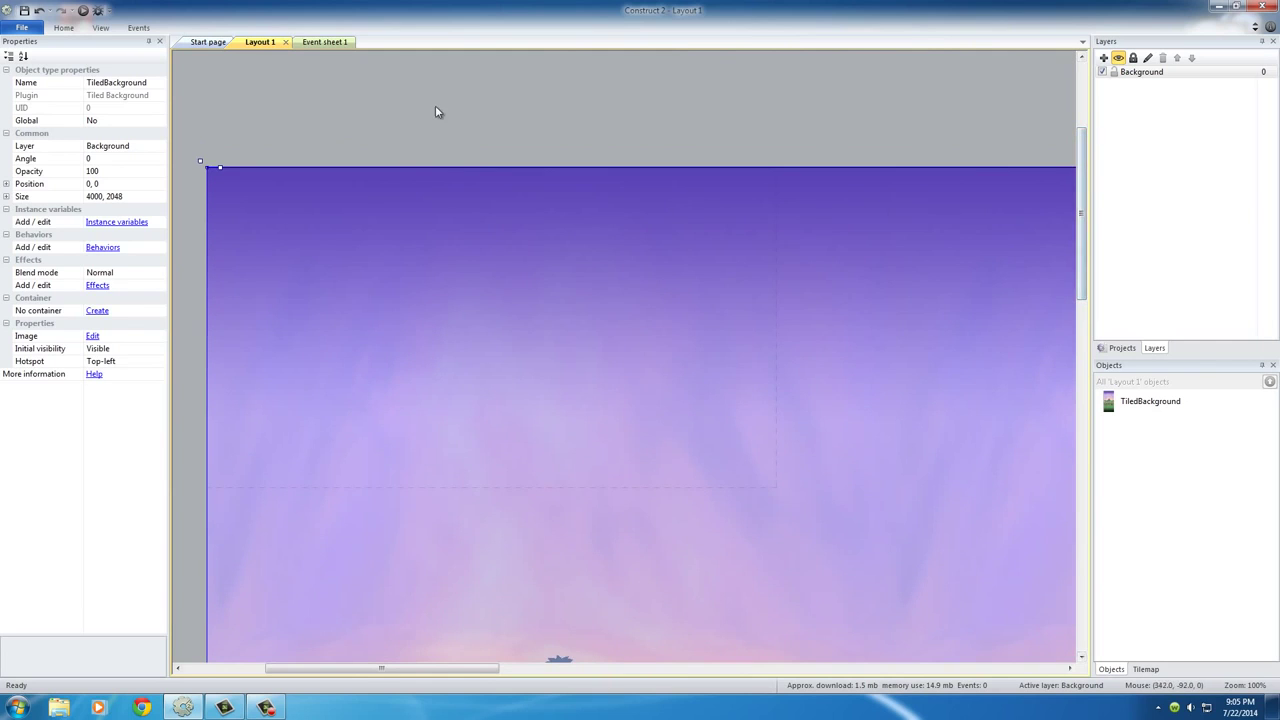
Examine the whole layout and check that the tiled background is selectable.
left_click(437, 108)
mouse_move(1080, 196)
left_mouse_down()
mouse_move(1083, 500)
mouse_move(1079, 207)
left_mouse_up()
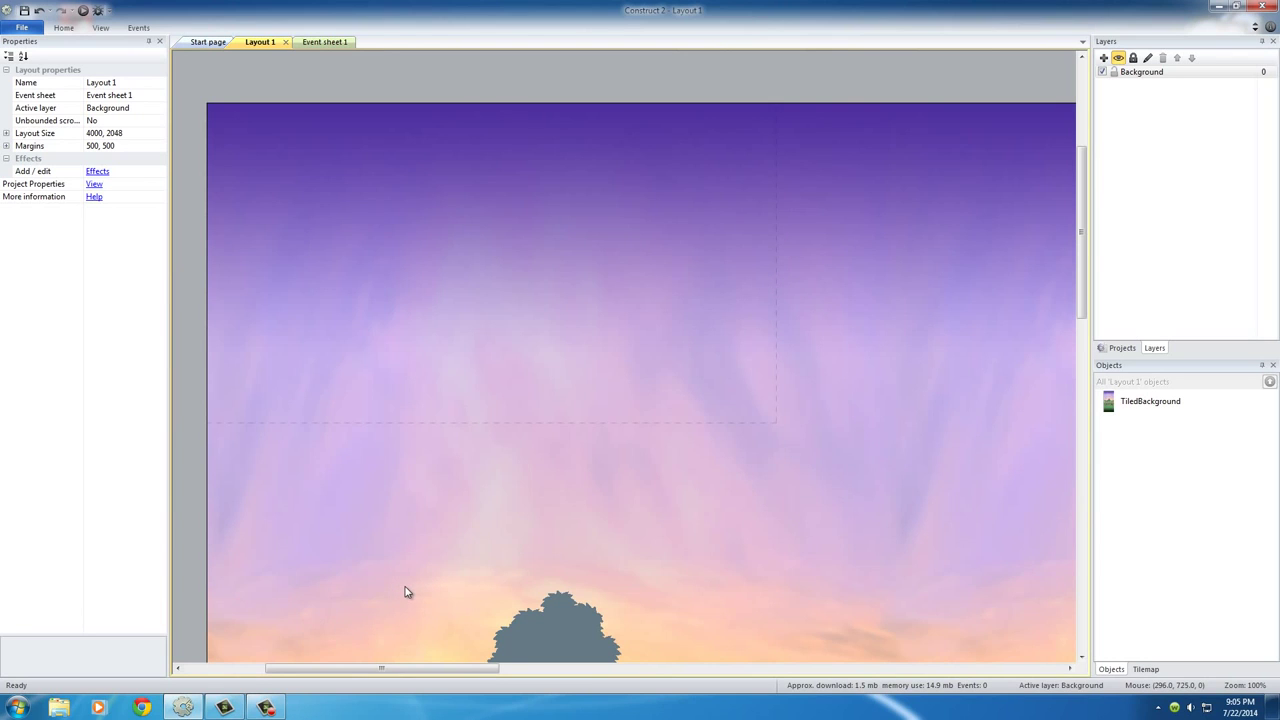
scroll(835, 534, "down", 6, "ctrl")
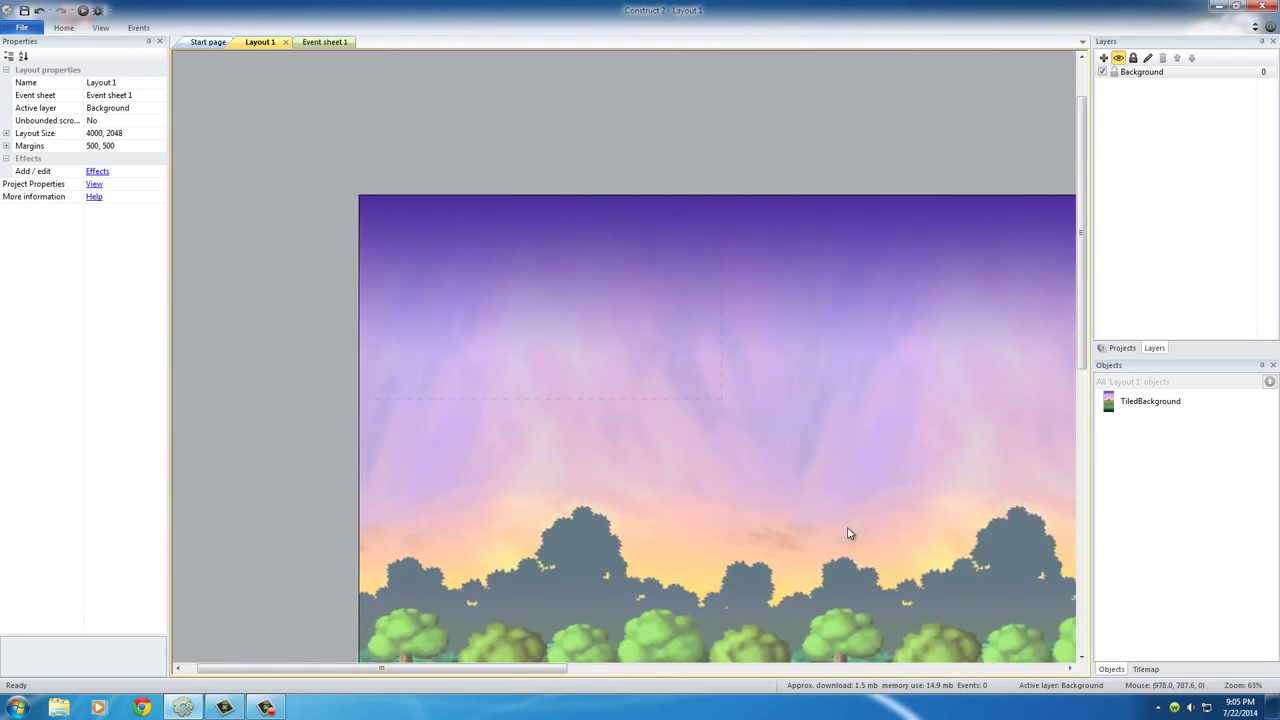
scroll(820, 524, "down", 3, "ctrl")
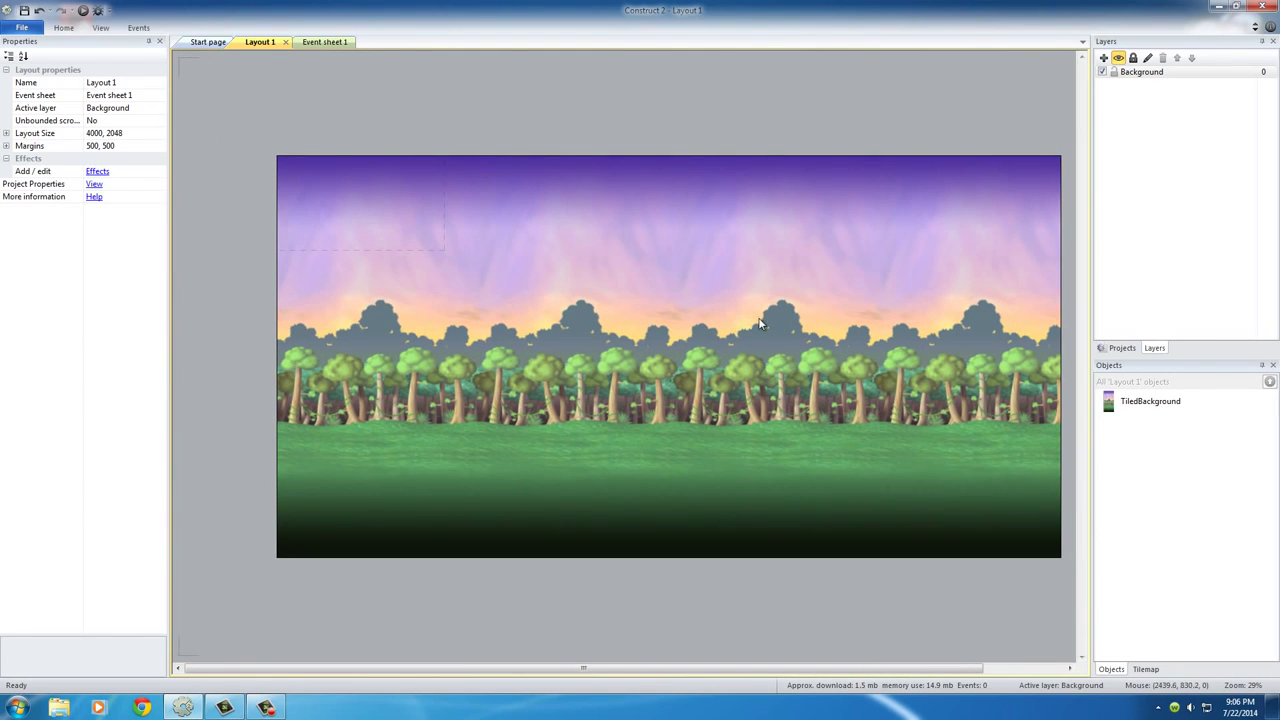
middle_click_drag(759, 325, 694, 343)
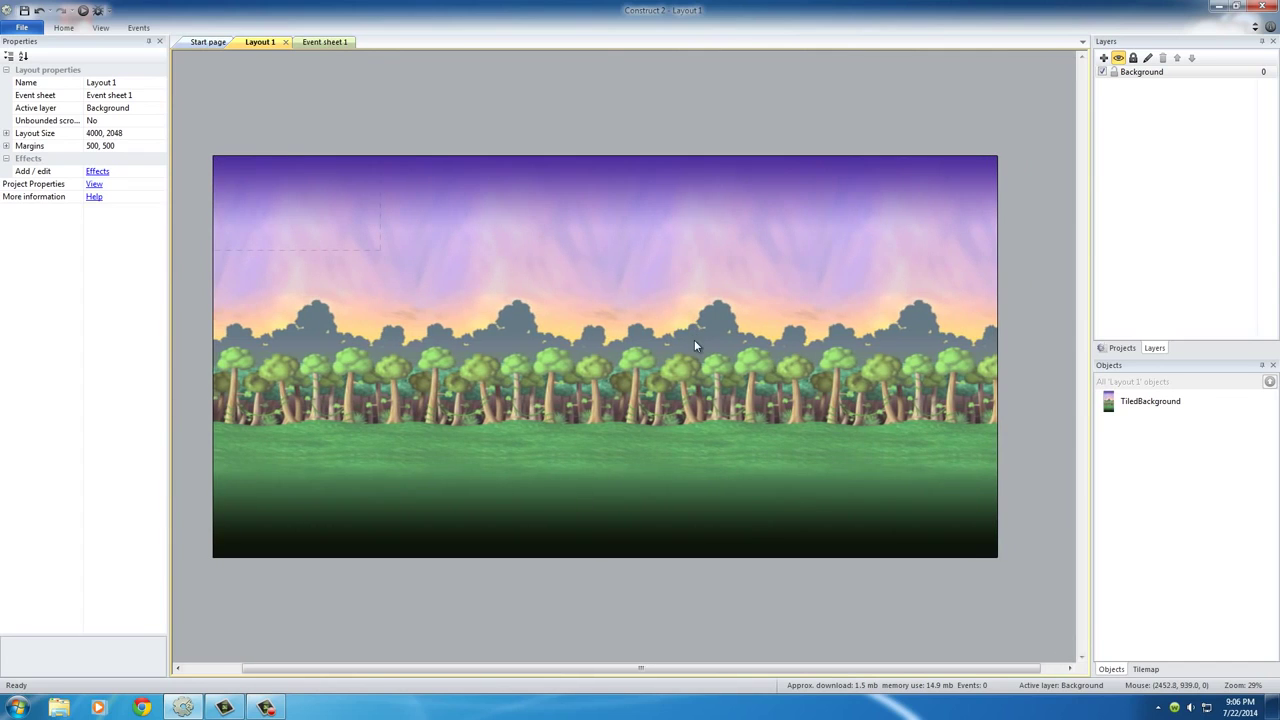
left_click(675, 291)
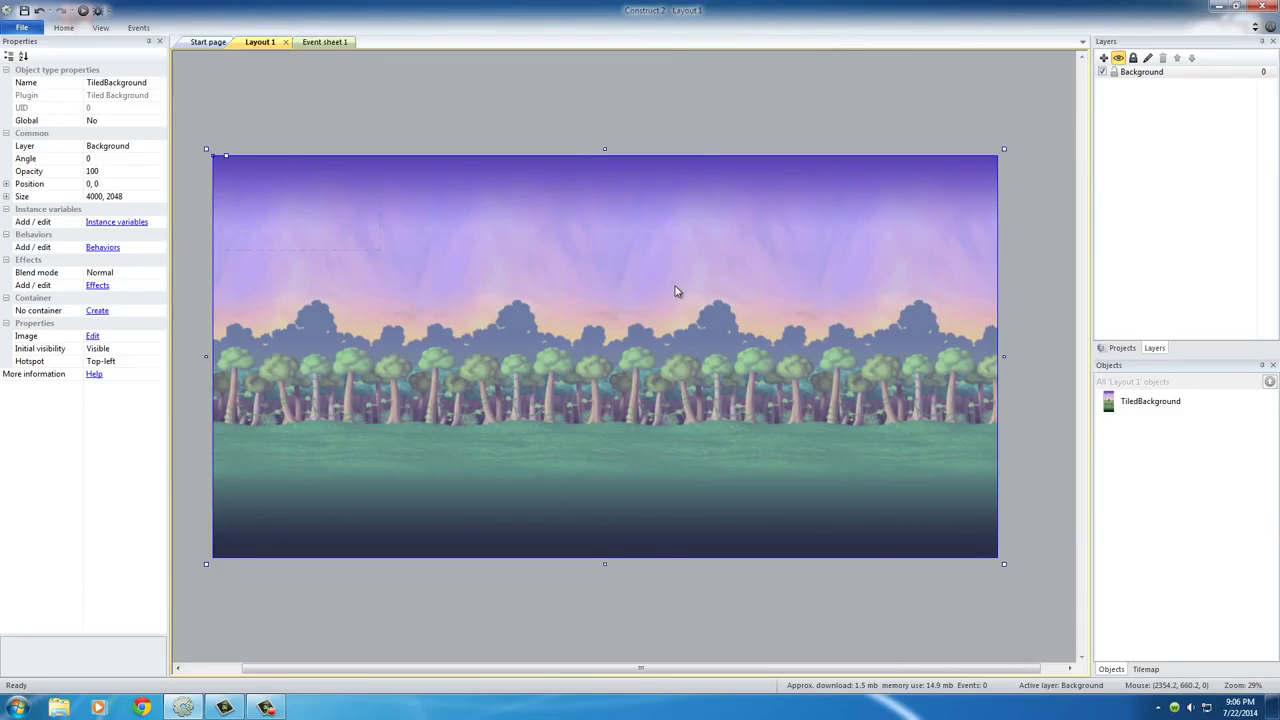
left_click(712, 114)
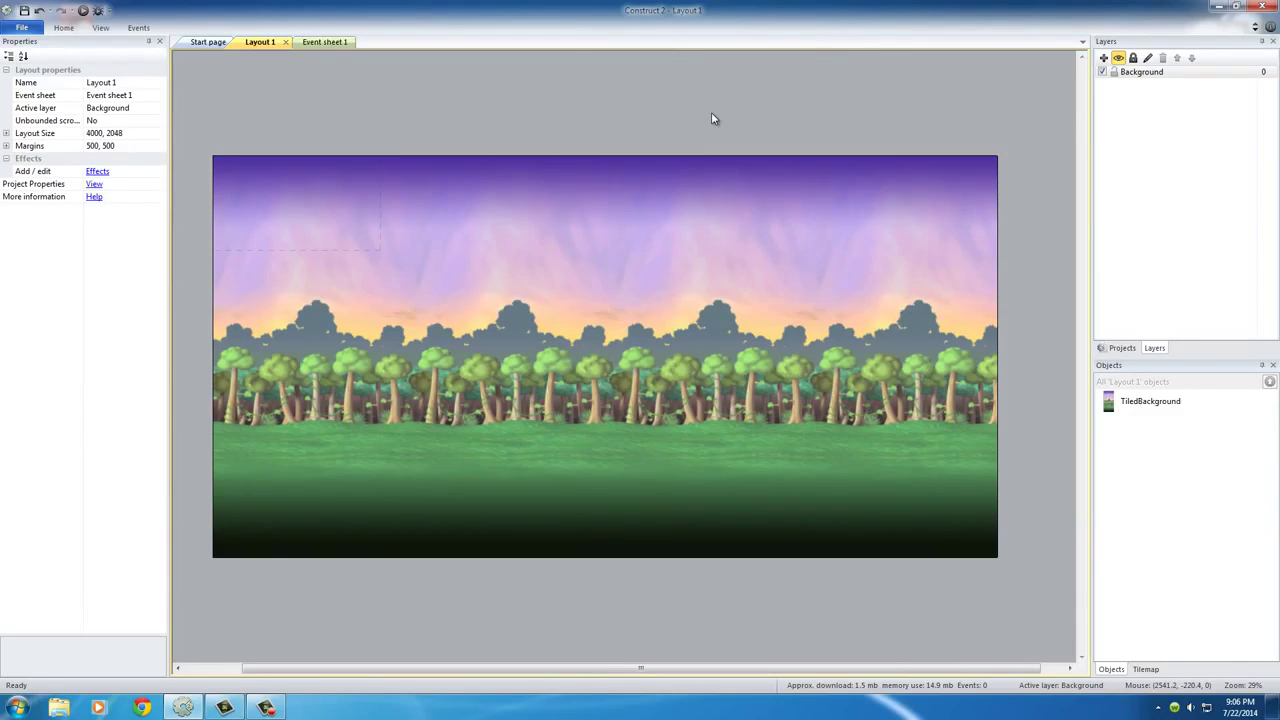
left_click(728, 322)
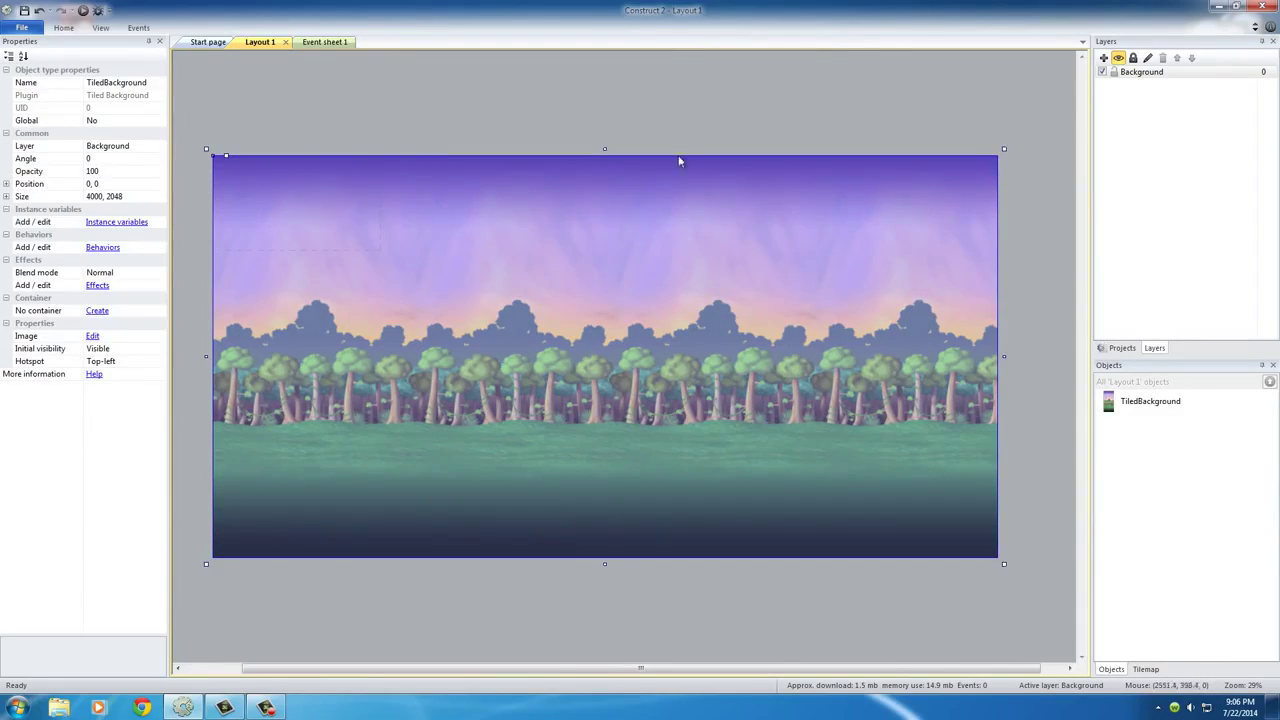
left_click(673, 110)
left_click(675, 352)
left_click(687, 113)
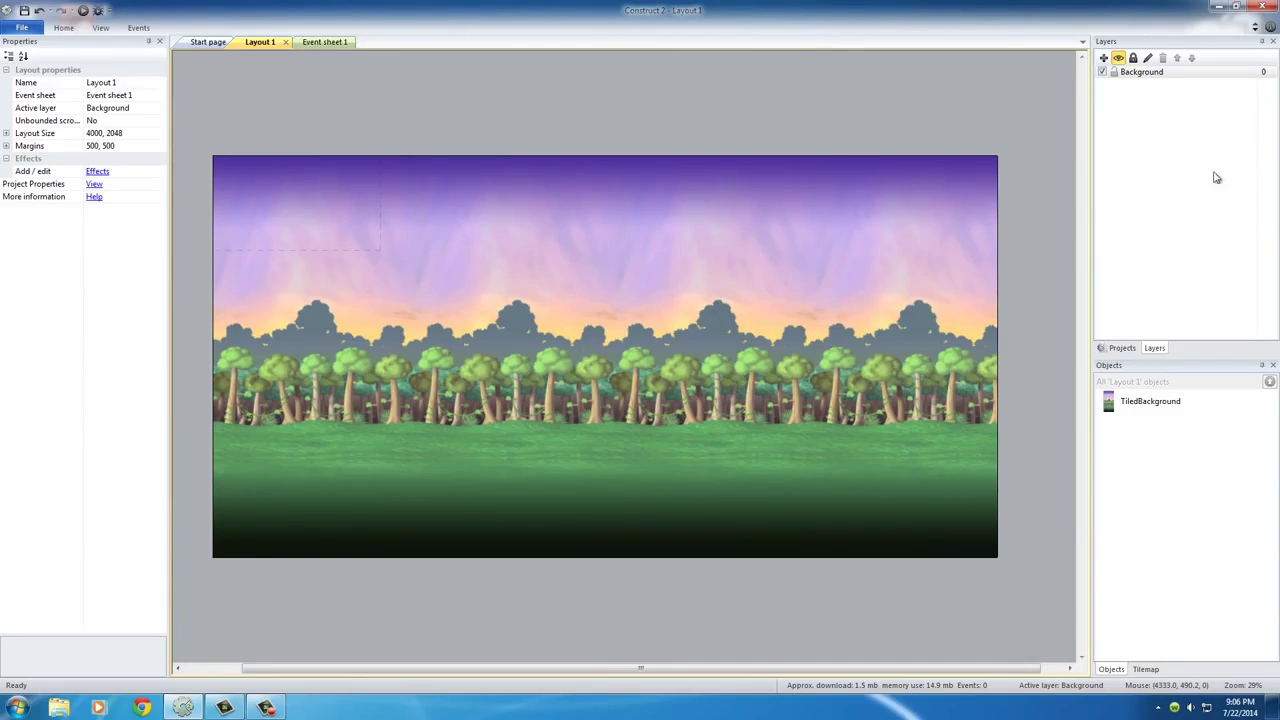
Hide the Background layer and show it again, twice.
left_click(1138, 73)
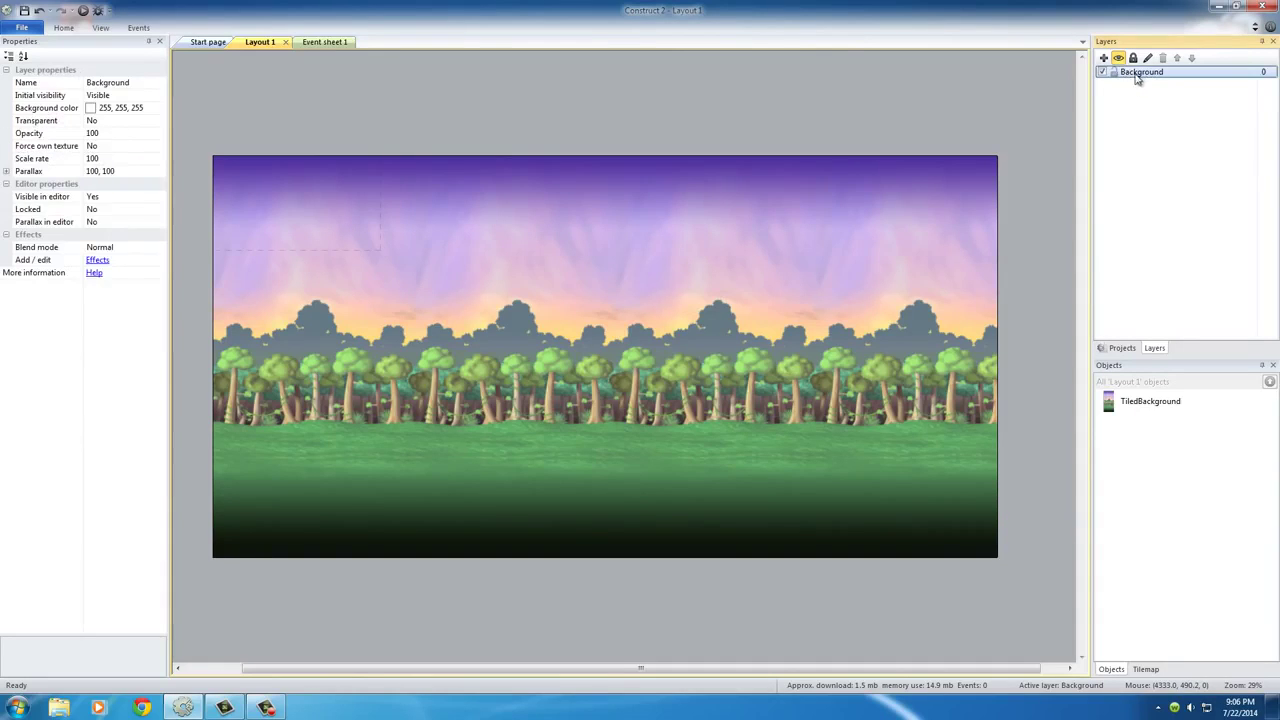
left_click(1102, 73)
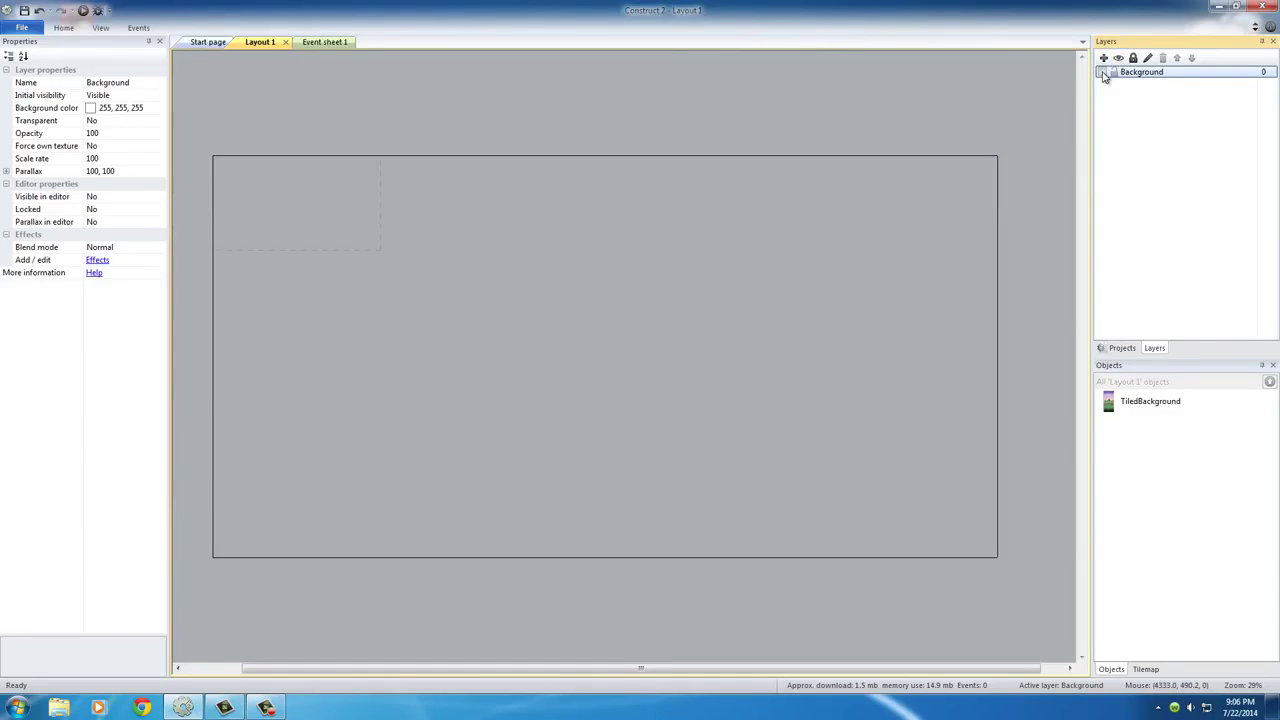
left_click(1102, 73)
left_click(1102, 73)
left_click(1102, 73)
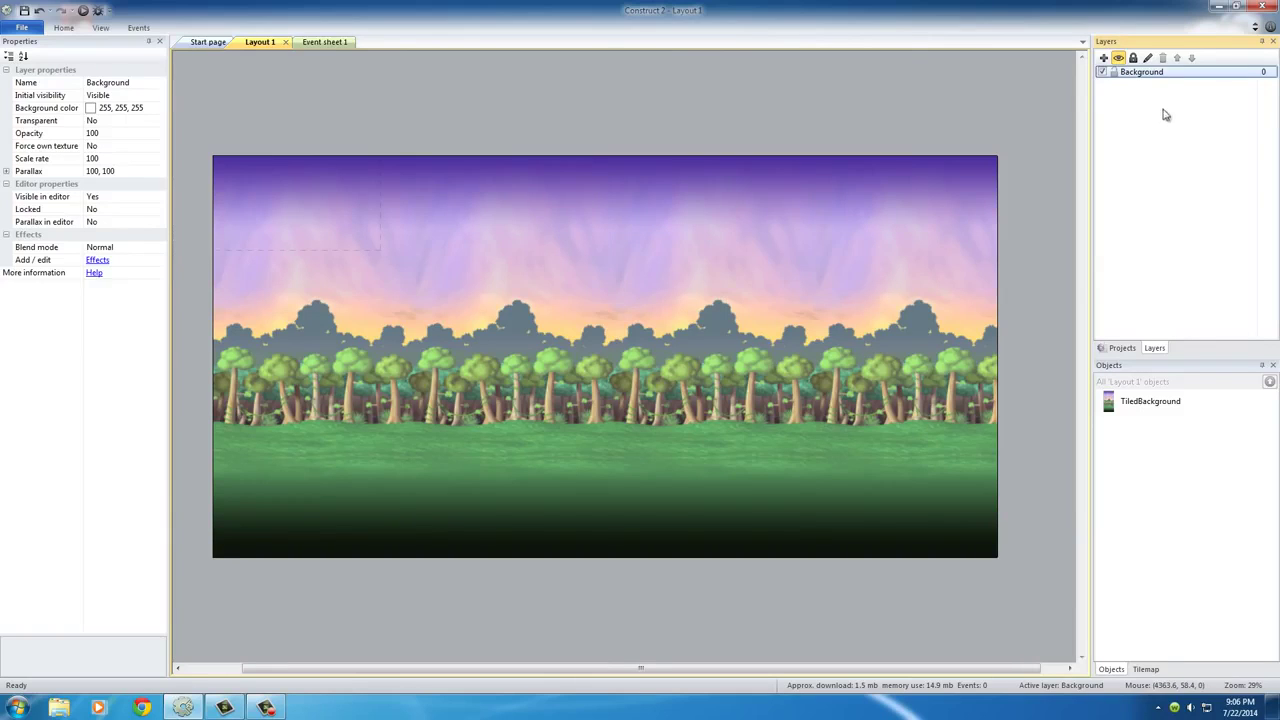
Add a new layer above Background and name it Main.
left_click(1104, 58)
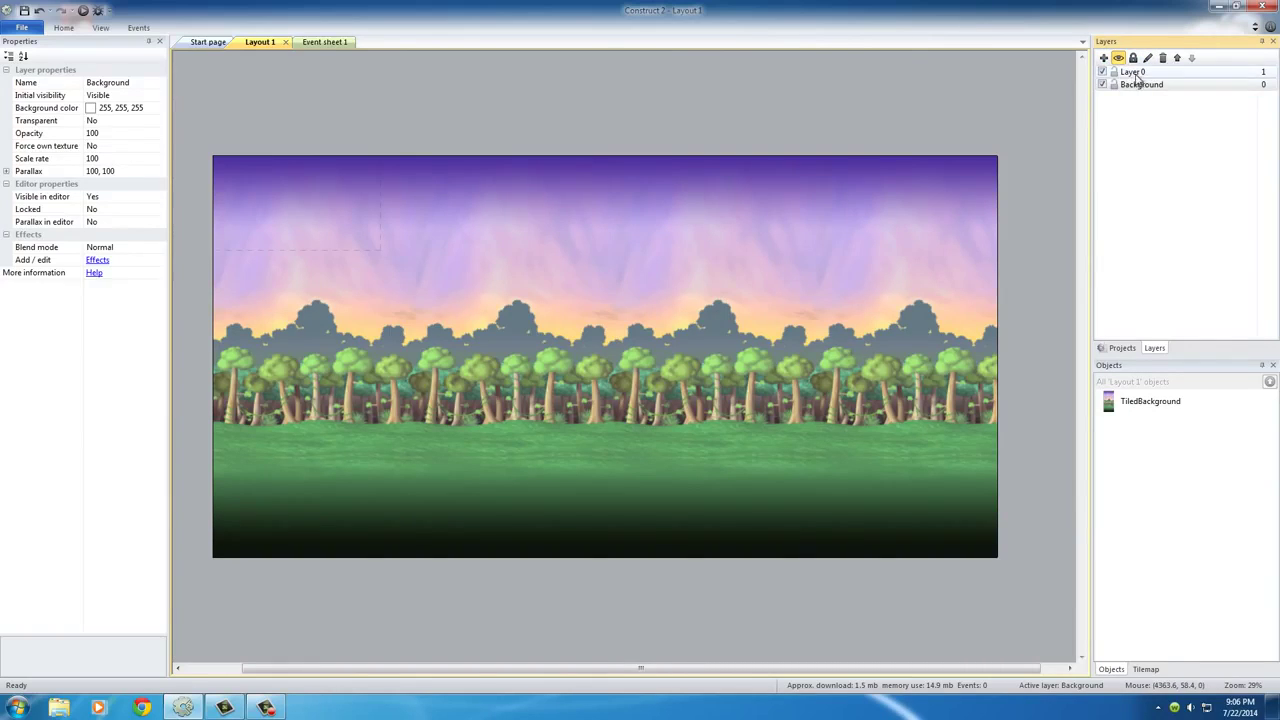
left_click(1137, 86)
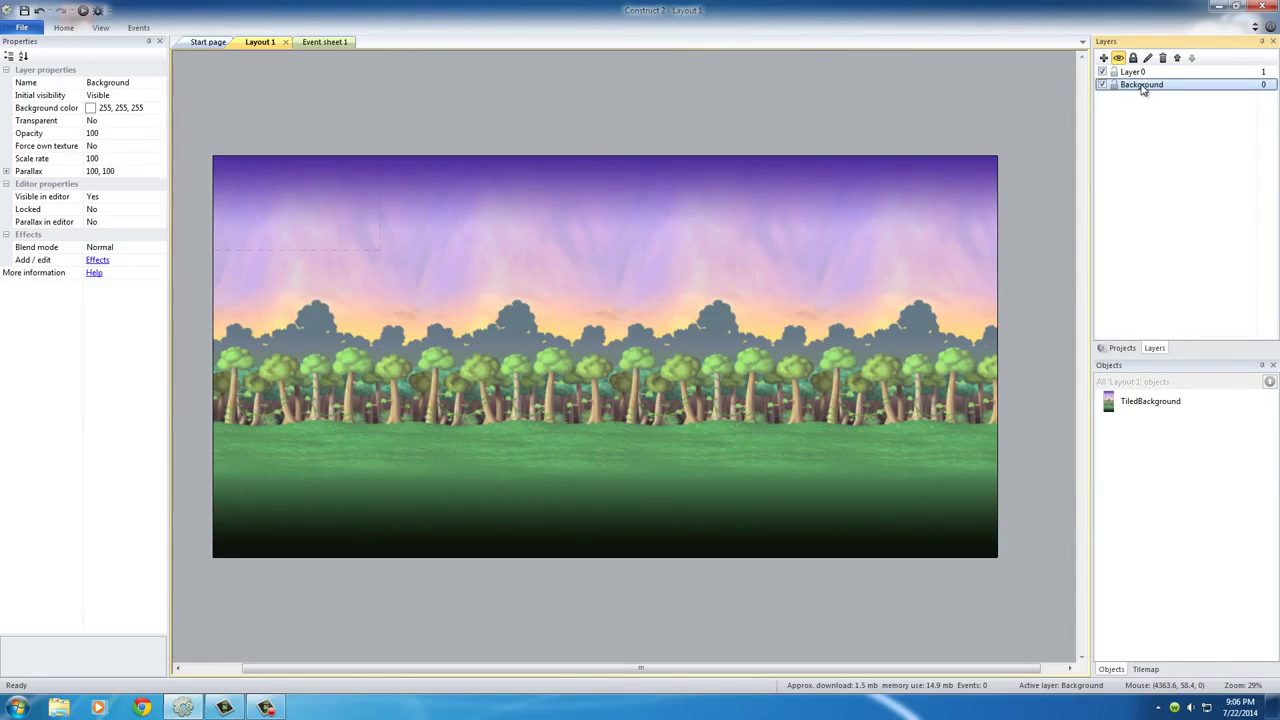
left_click(1134, 73)
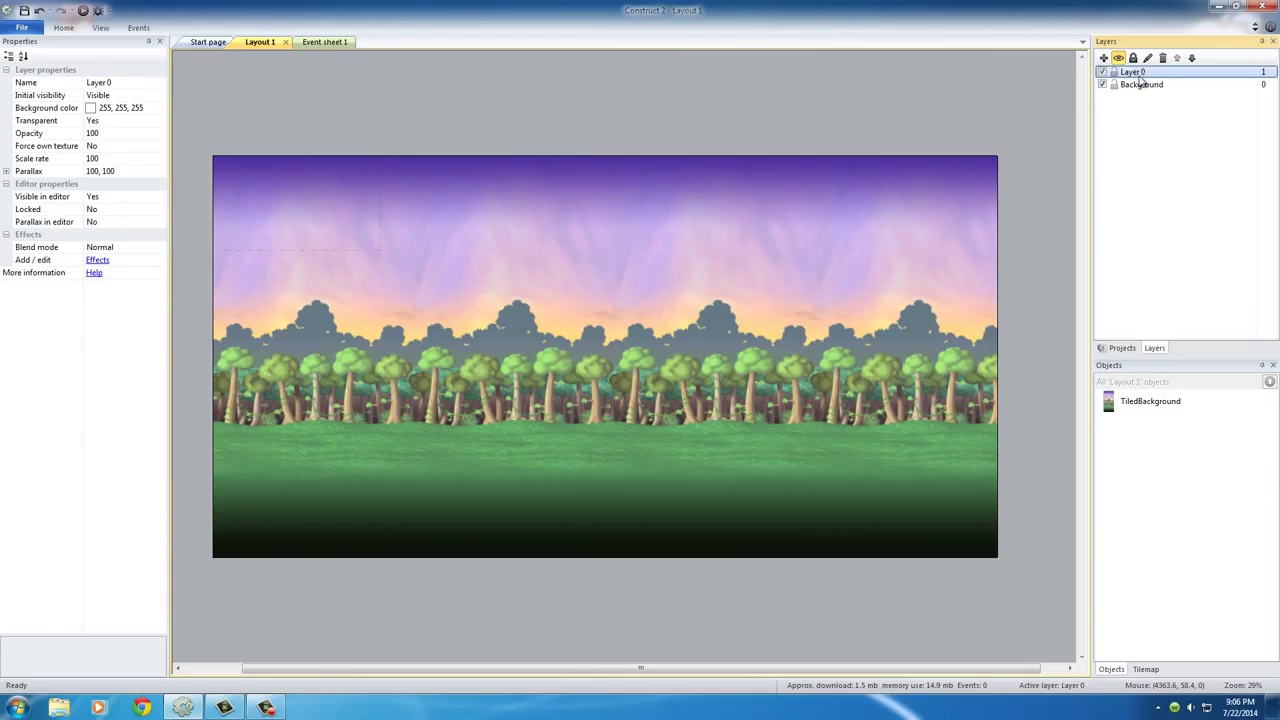
left_click(1147, 58)
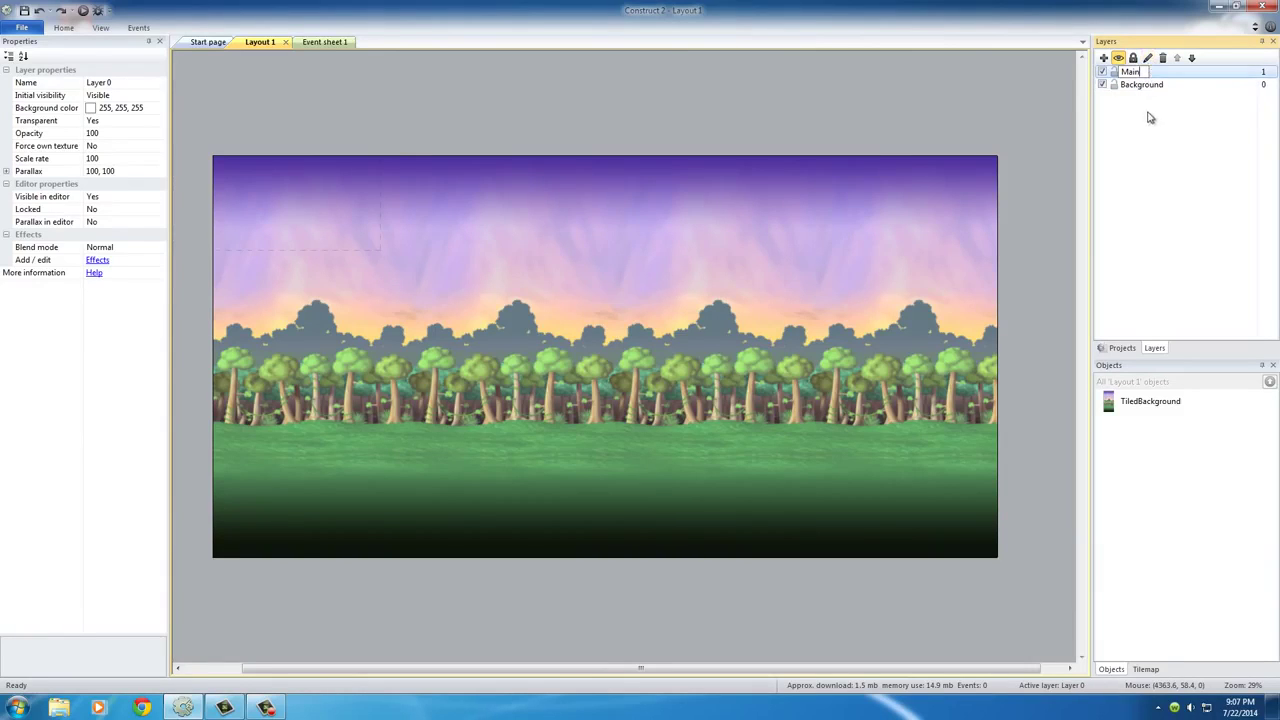
key("Return")
Lock the Background layer and make Main the active layer.
left_click(1145, 86)
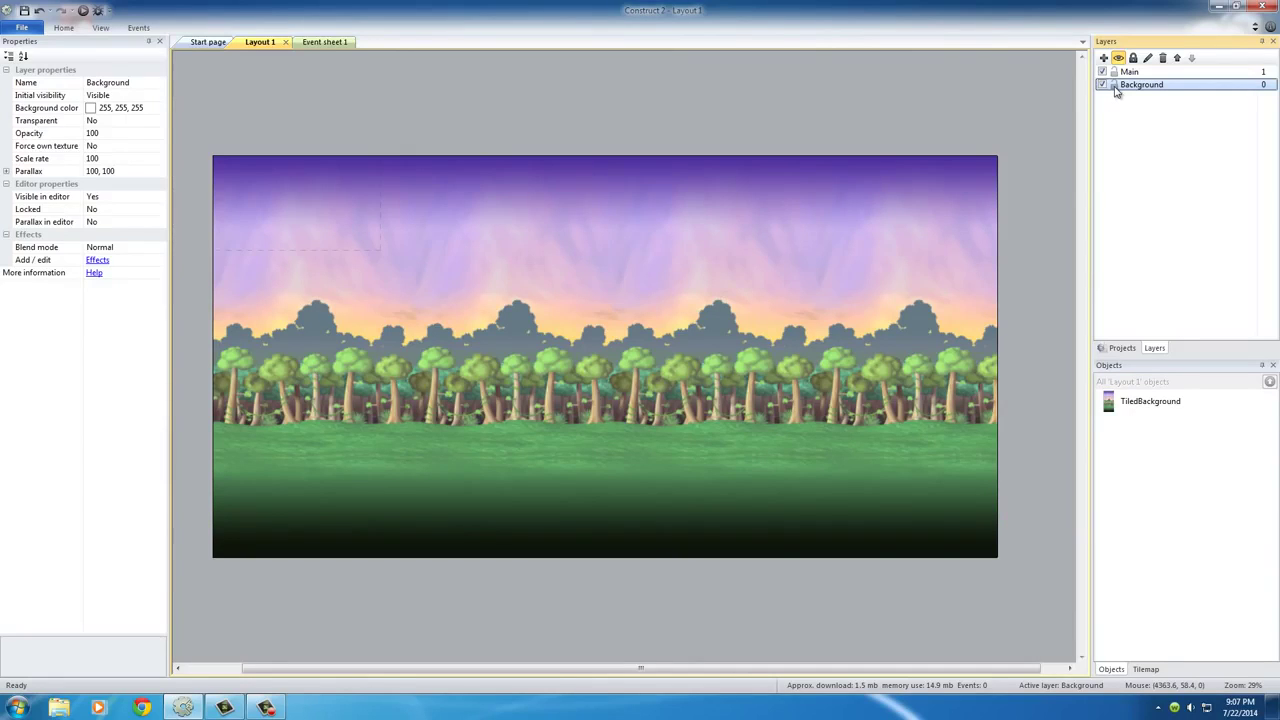
left_click(1114, 86)
left_click(563, 293)
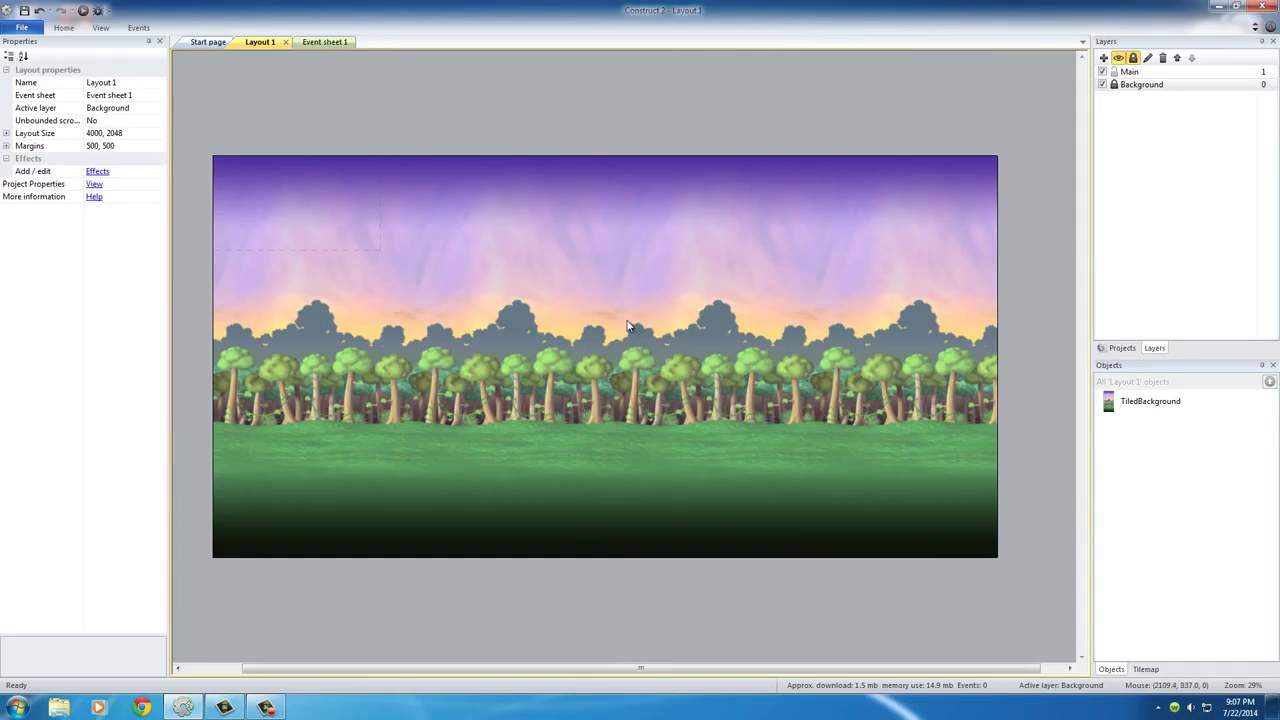
left_click(1130, 72)
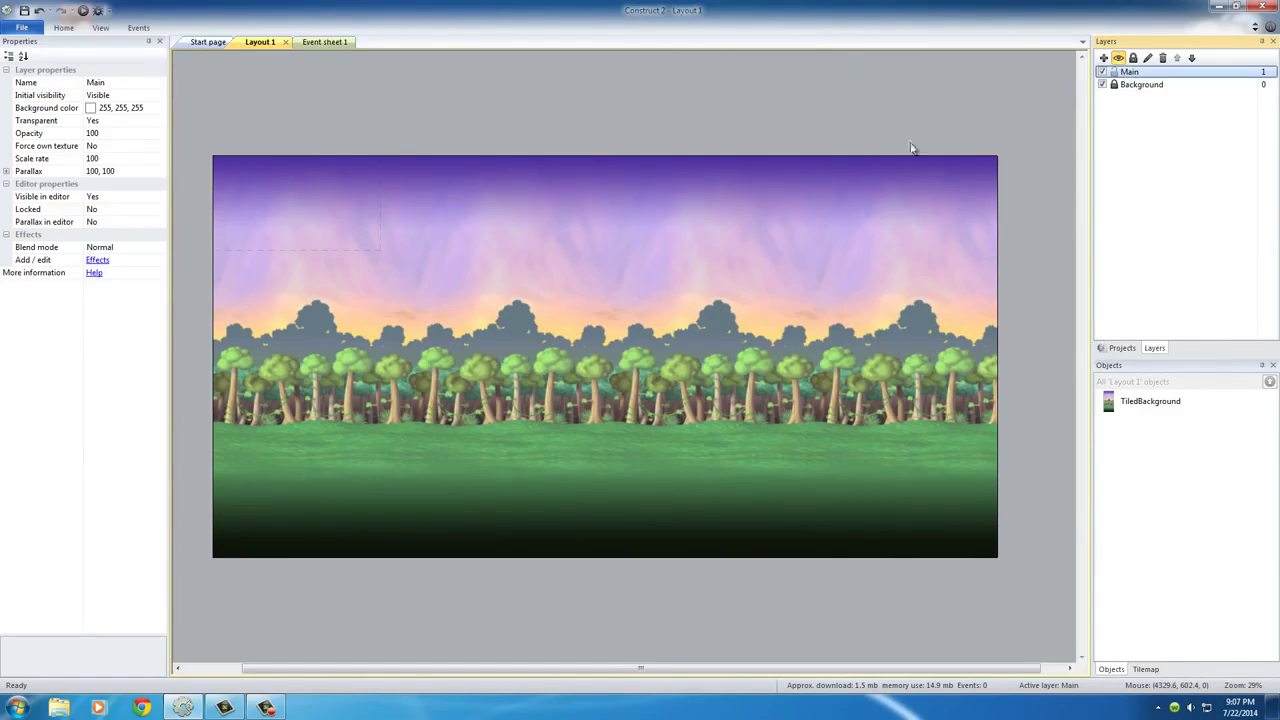
left_click(572, 307)
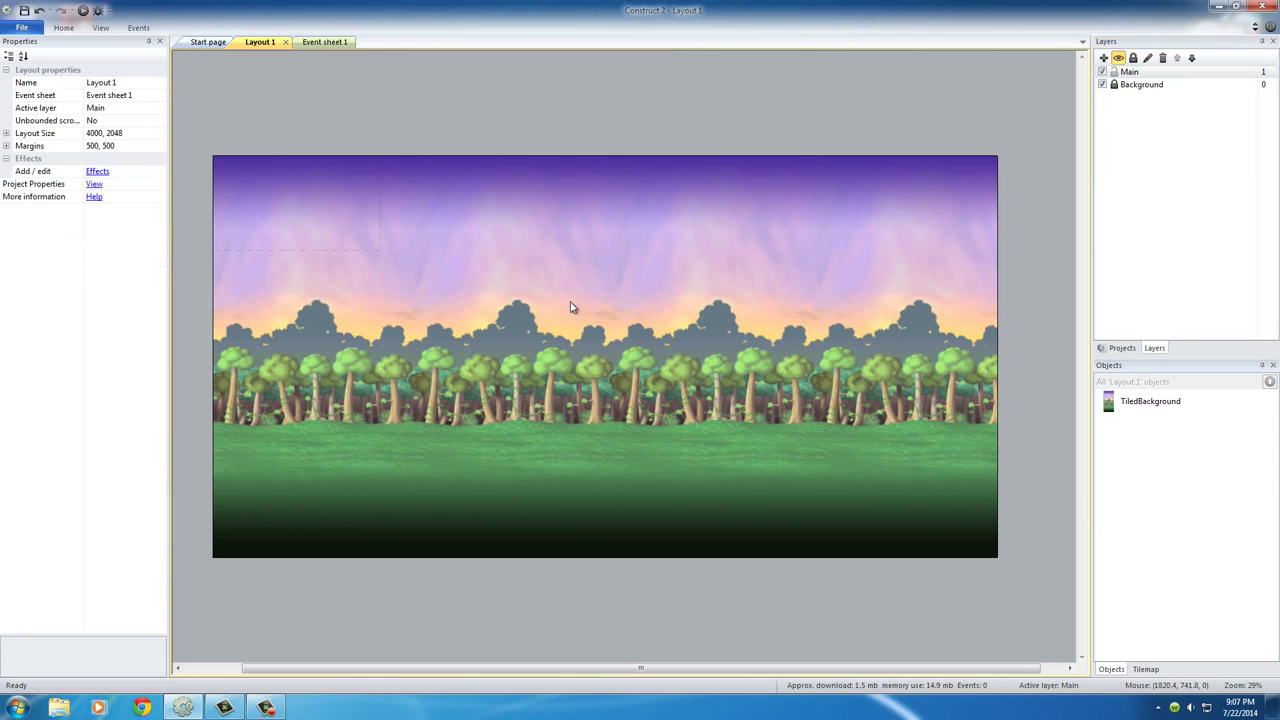
Insert a Sprite object on the Main layer, inside the dashed viewport area at the layout's upper-left corner.
scroll(572, 307, "up", 3, "ctrl")
scroll(417, 237, "up", 3, "ctrl")
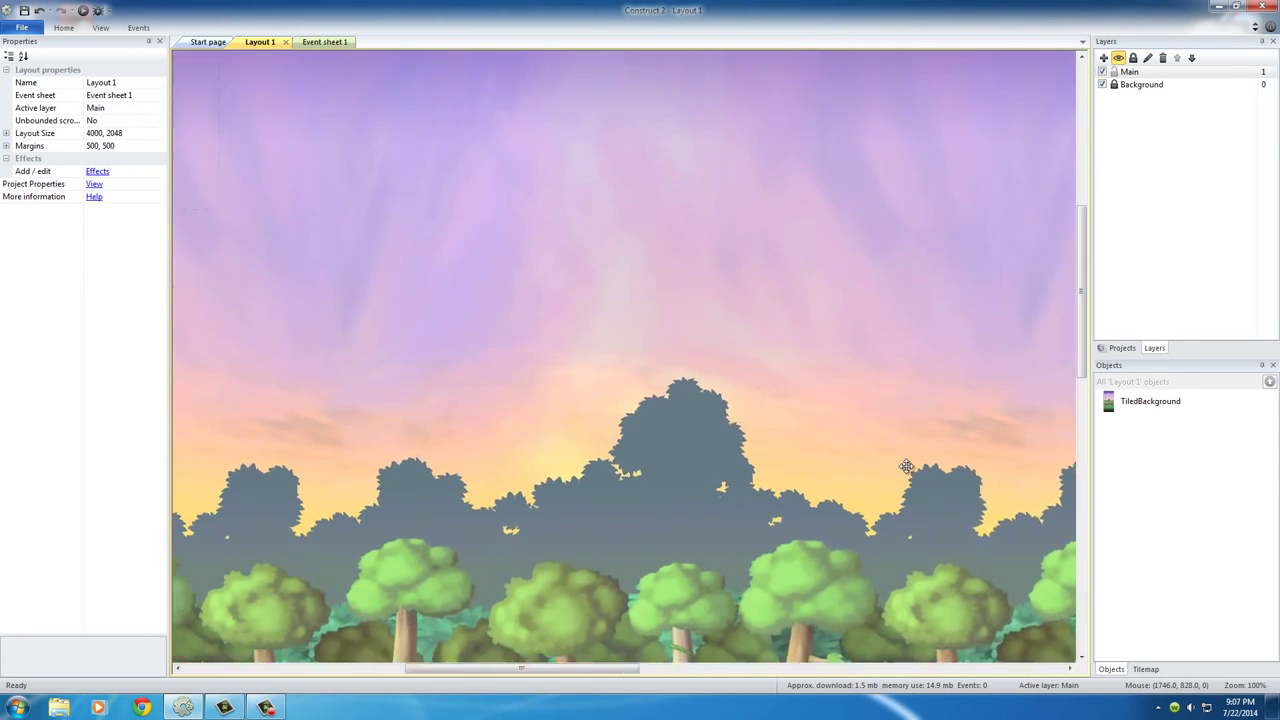
middle_click_drag(484, 302, 874, 489)
mouse_move(335, 357)
middle_mouse_down()
mouse_move(451, 329)
mouse_move(431, 335)
middle_mouse_up()
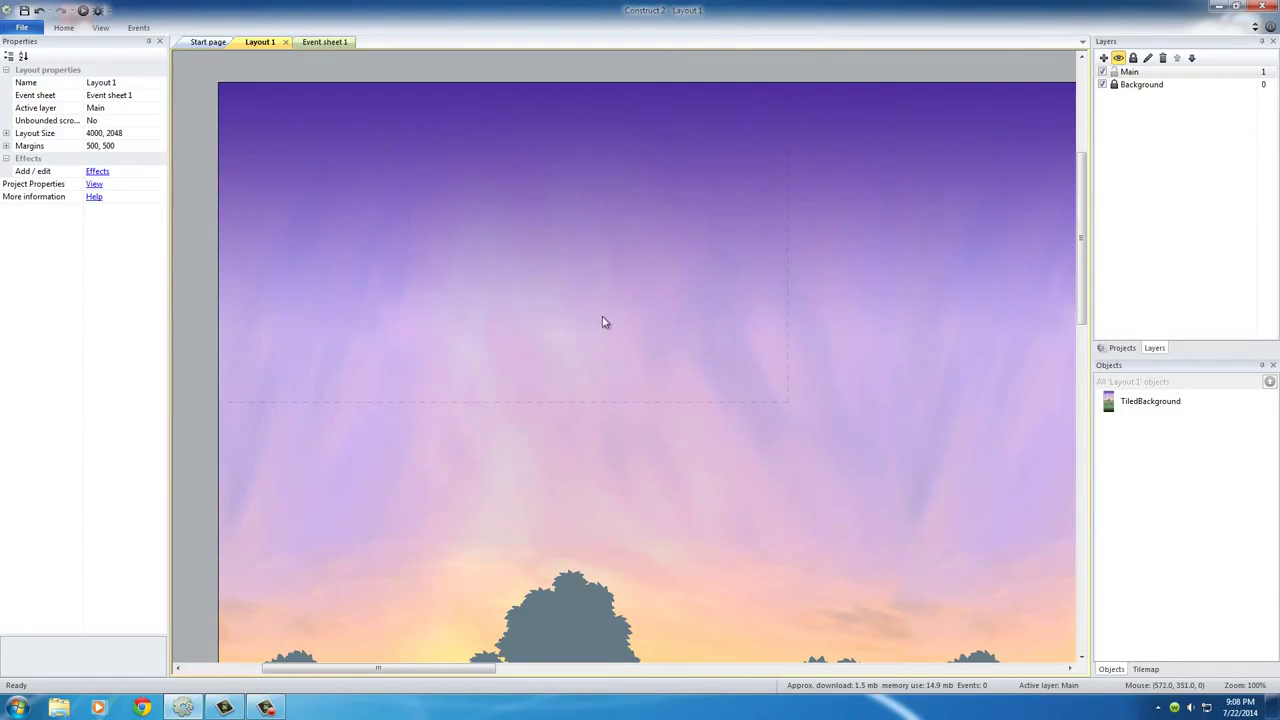
double_click(519, 286)
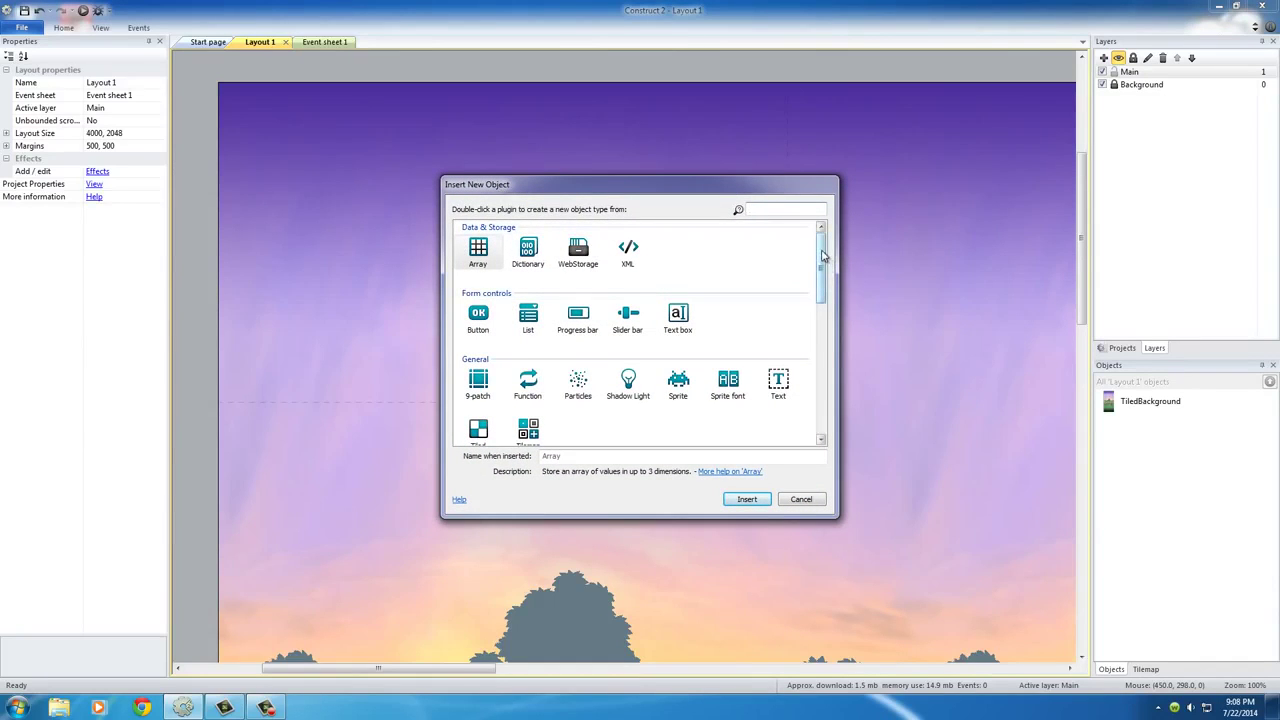
scroll(822, 262, "down", 1)
left_click_drag(822, 262, 822, 272)
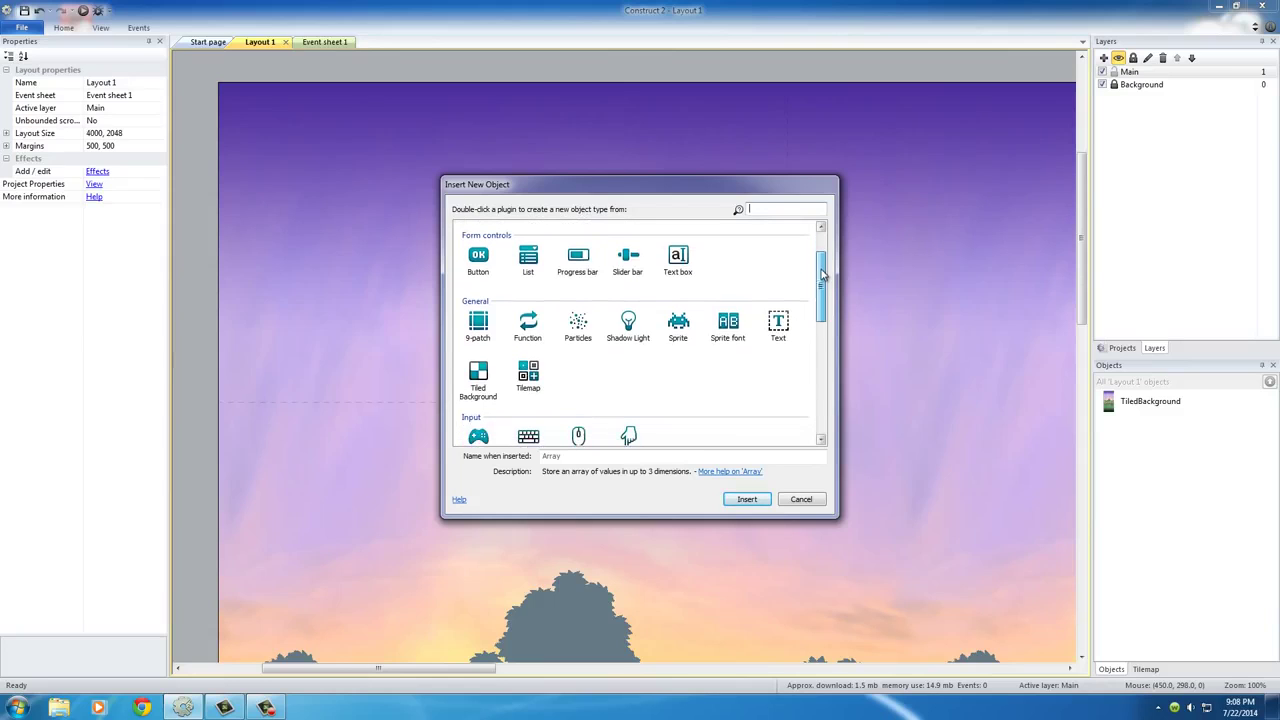
left_click(679, 325)
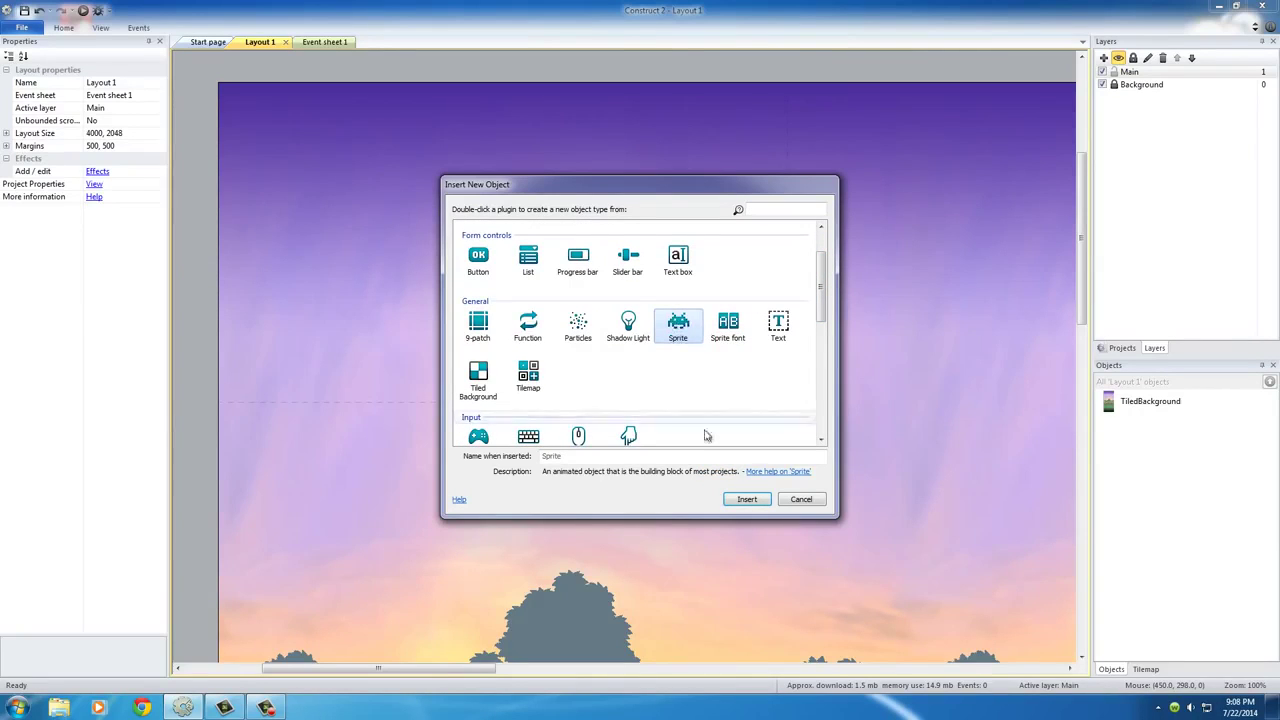
double_click(677, 322)
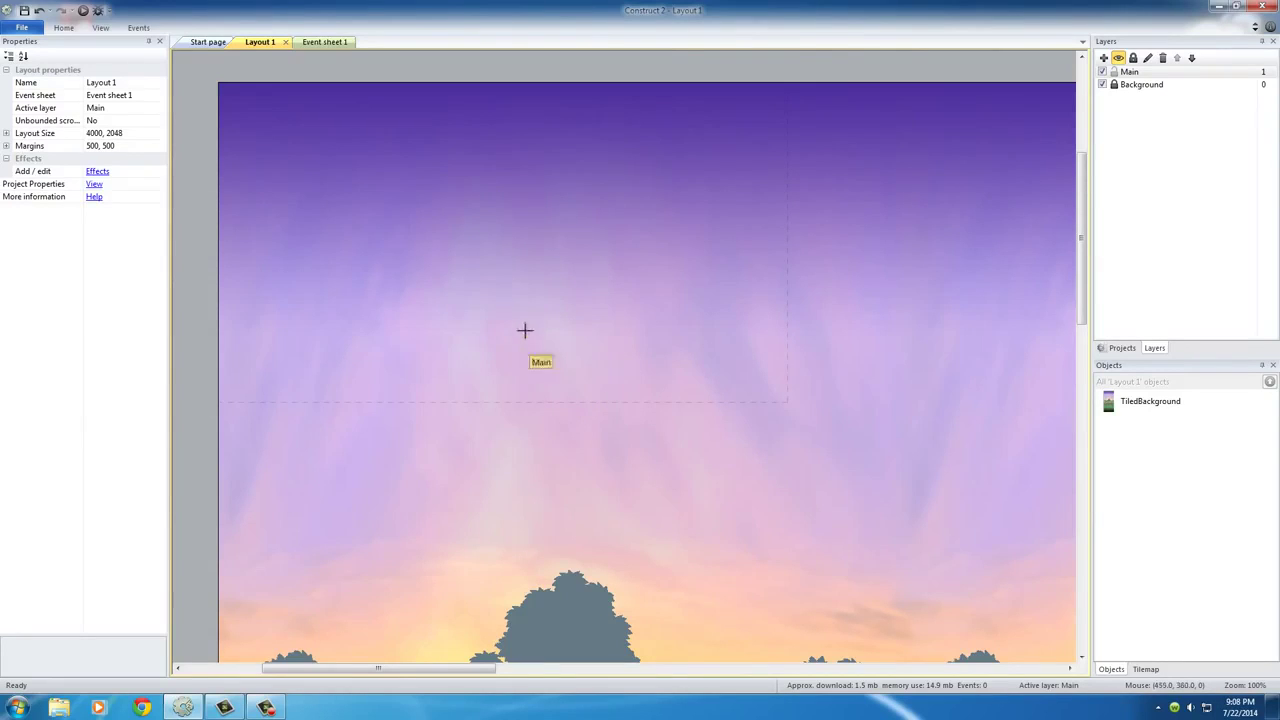
left_click(512, 296)
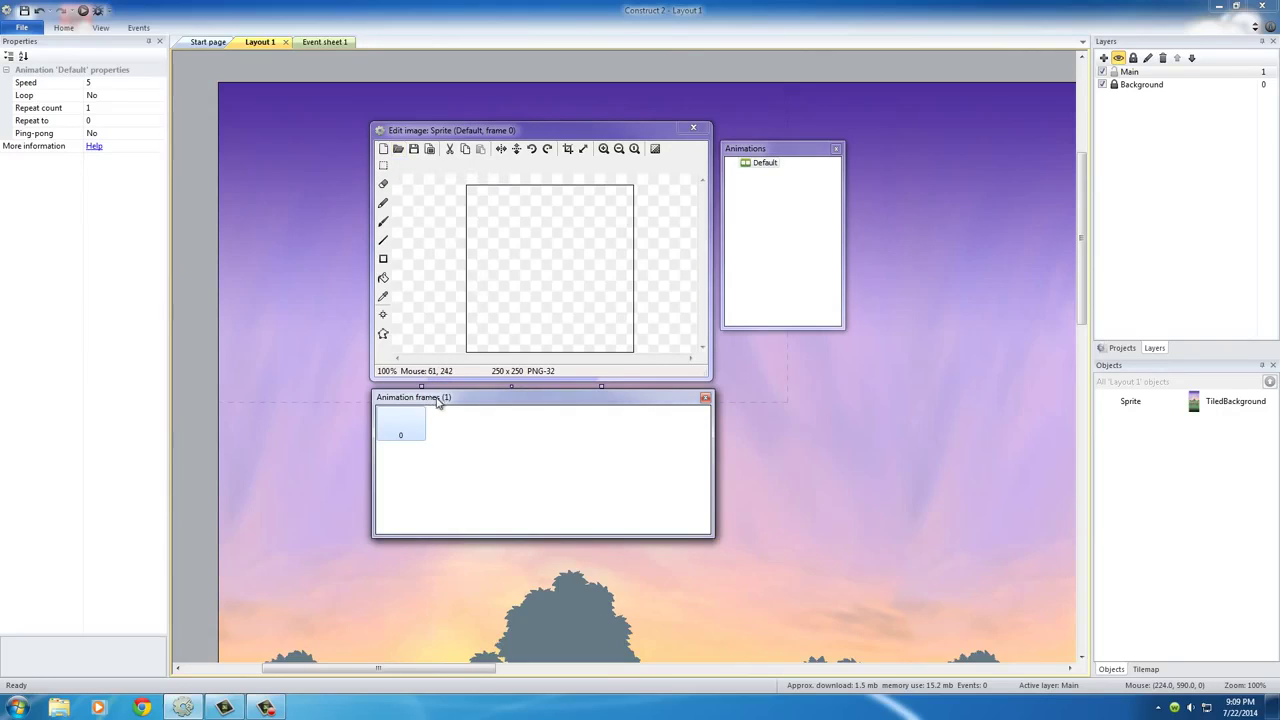
Start a sprite strip import into the sprite's animation frames using the TILES image from mediaBundle > Sprites > Jungle Platformer > Tiles.
left_click_drag(437, 400, 434, 405)
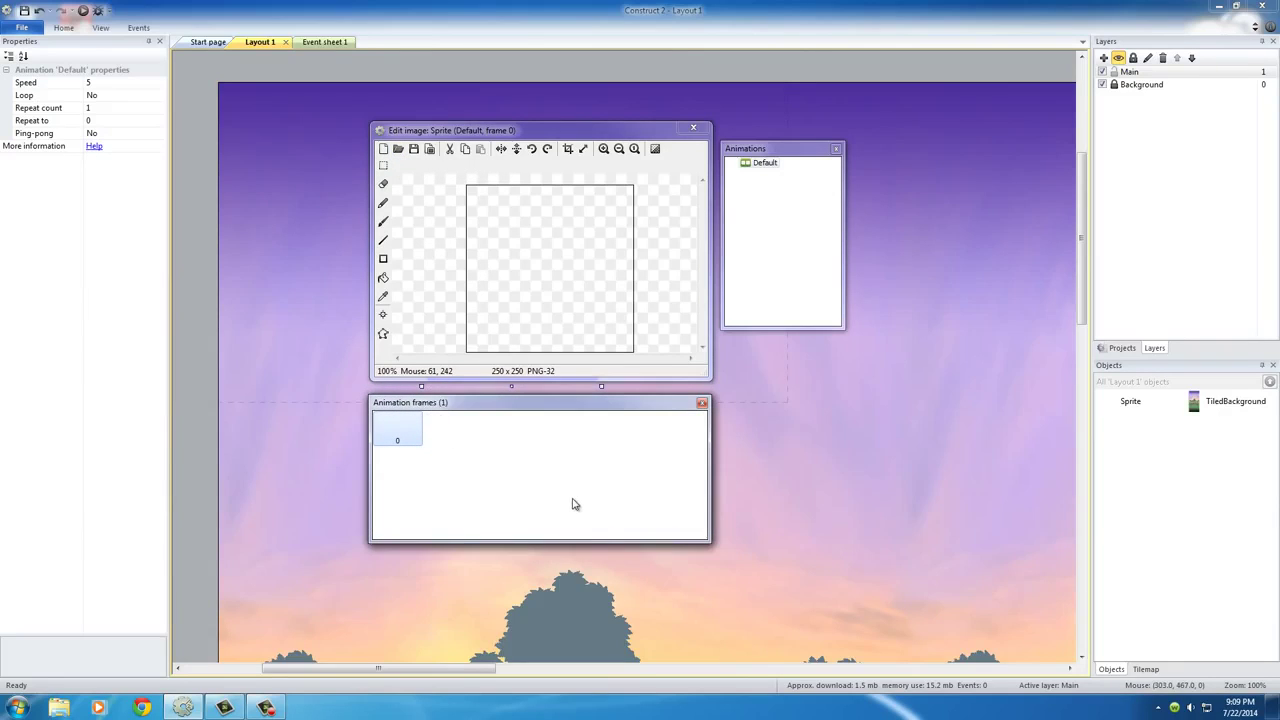
right_click(542, 477)
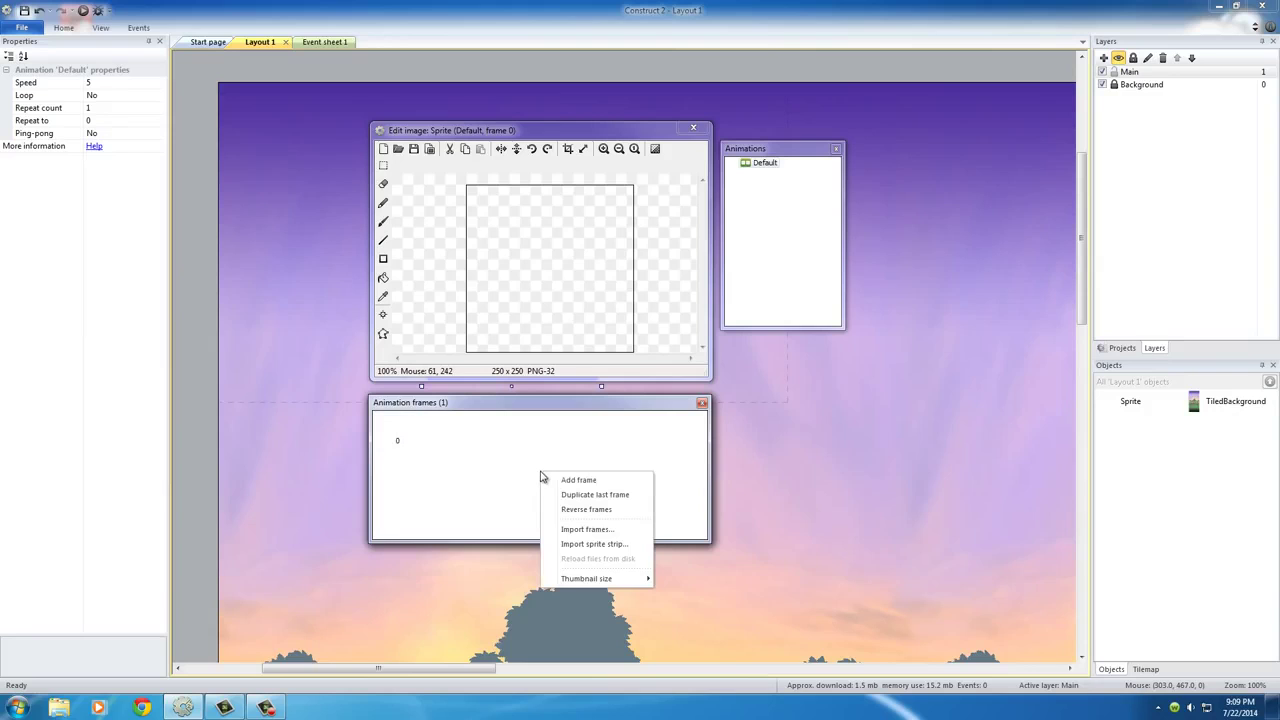
left_click(591, 545)
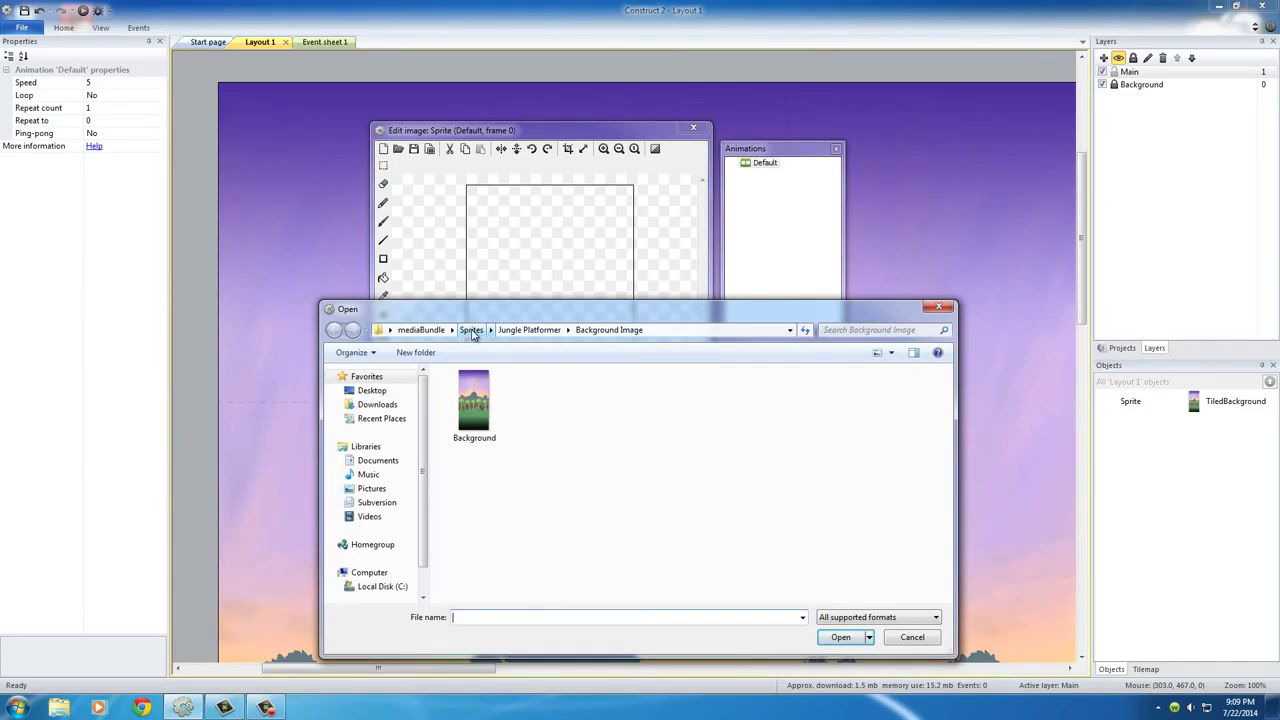
left_click(471, 330)
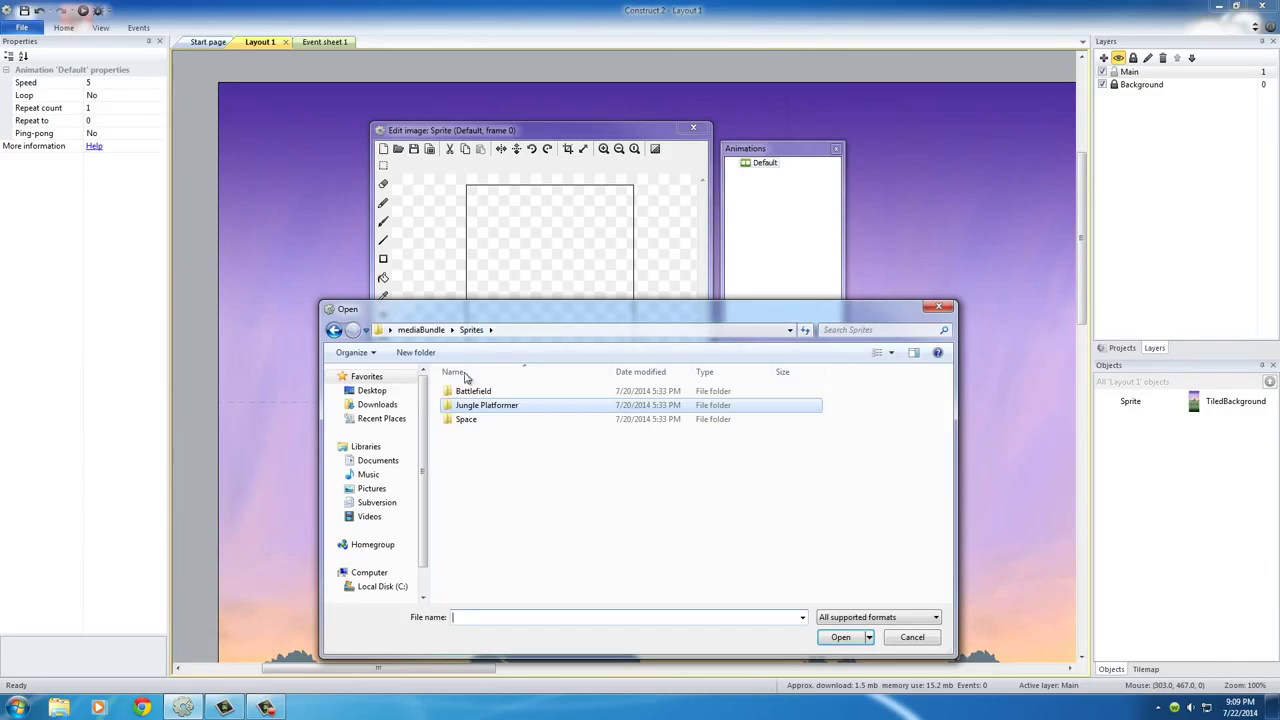
double_click(447, 406)
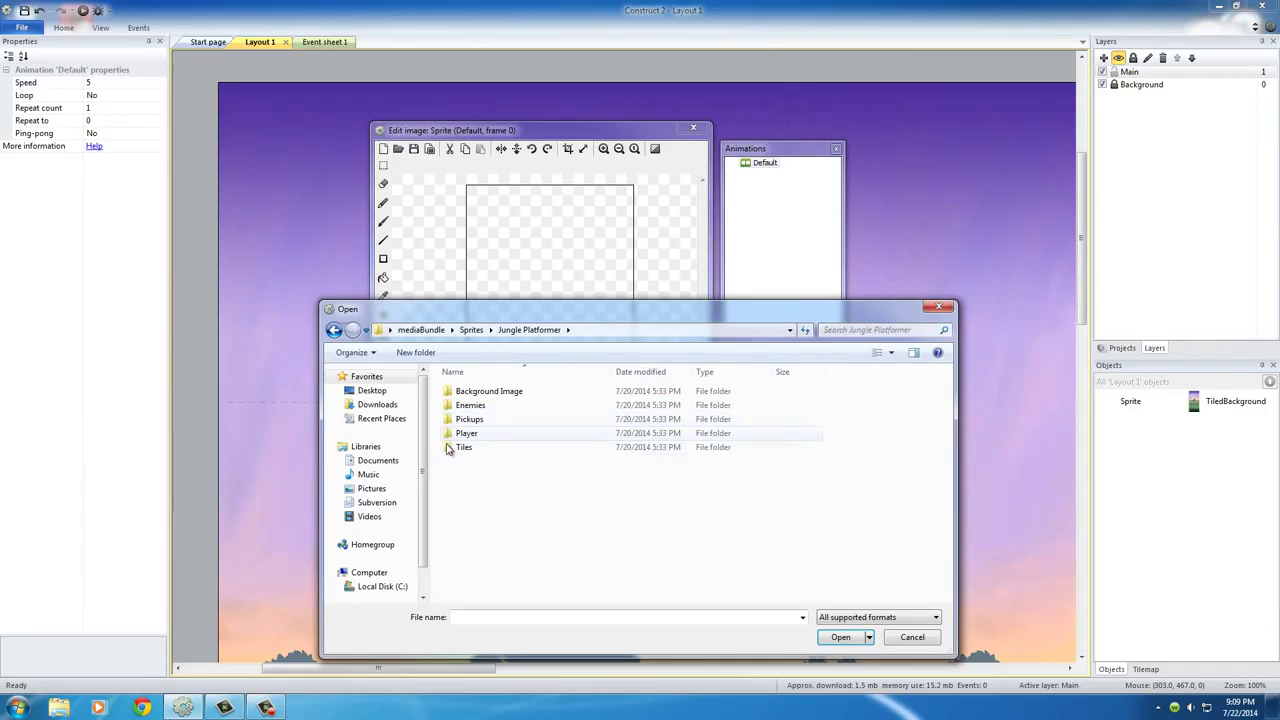
double_click(450, 447)
left_click(476, 410)
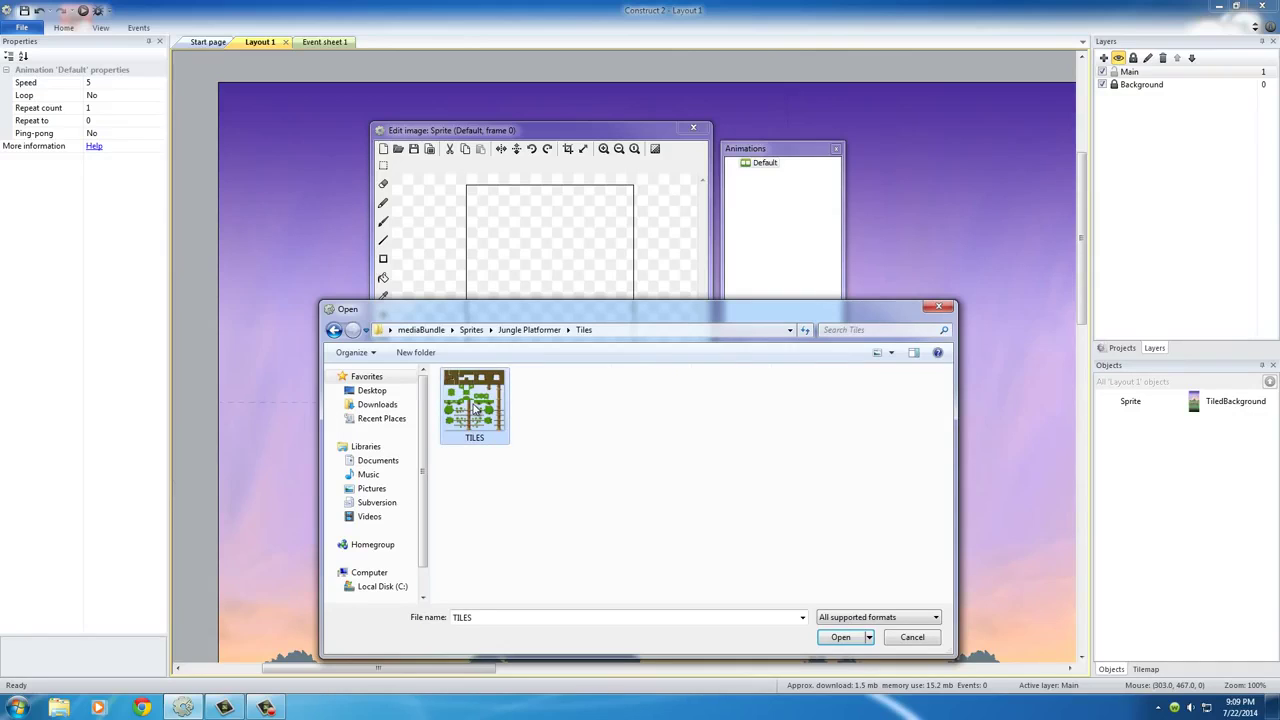
left_click(840, 638)
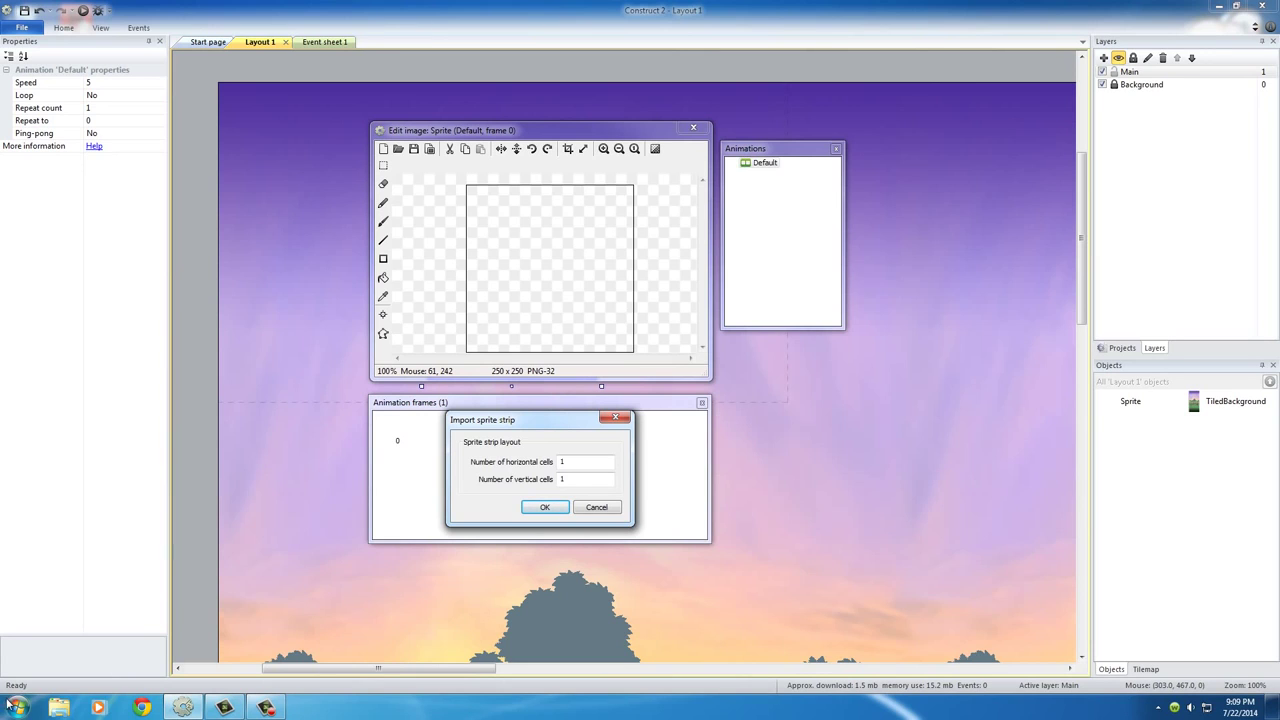
Preview the TILES image from Desktop > mediaBundle > Sprites > Jungle Platformer > Tiles in Windows Photo Viewer to examine its rows and columns of tiles.
left_click(62, 708)
left_click(195, 218)
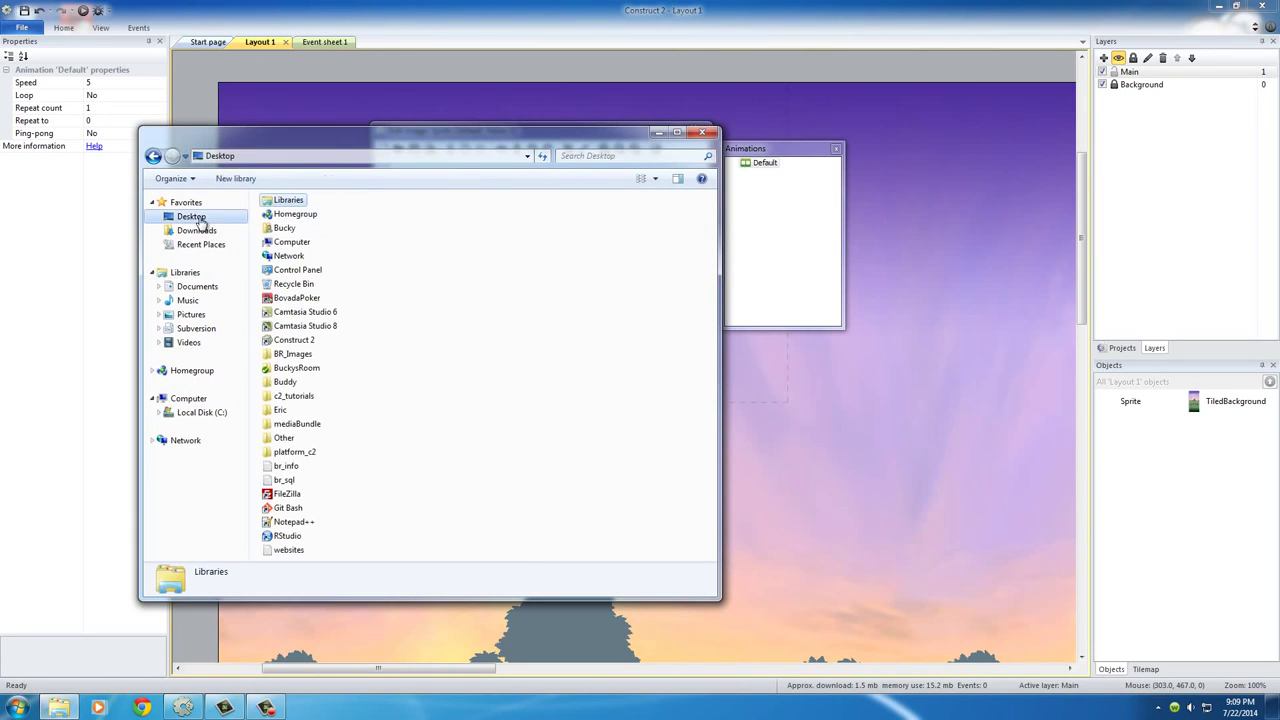
double_click(284, 425)
double_click(286, 259)
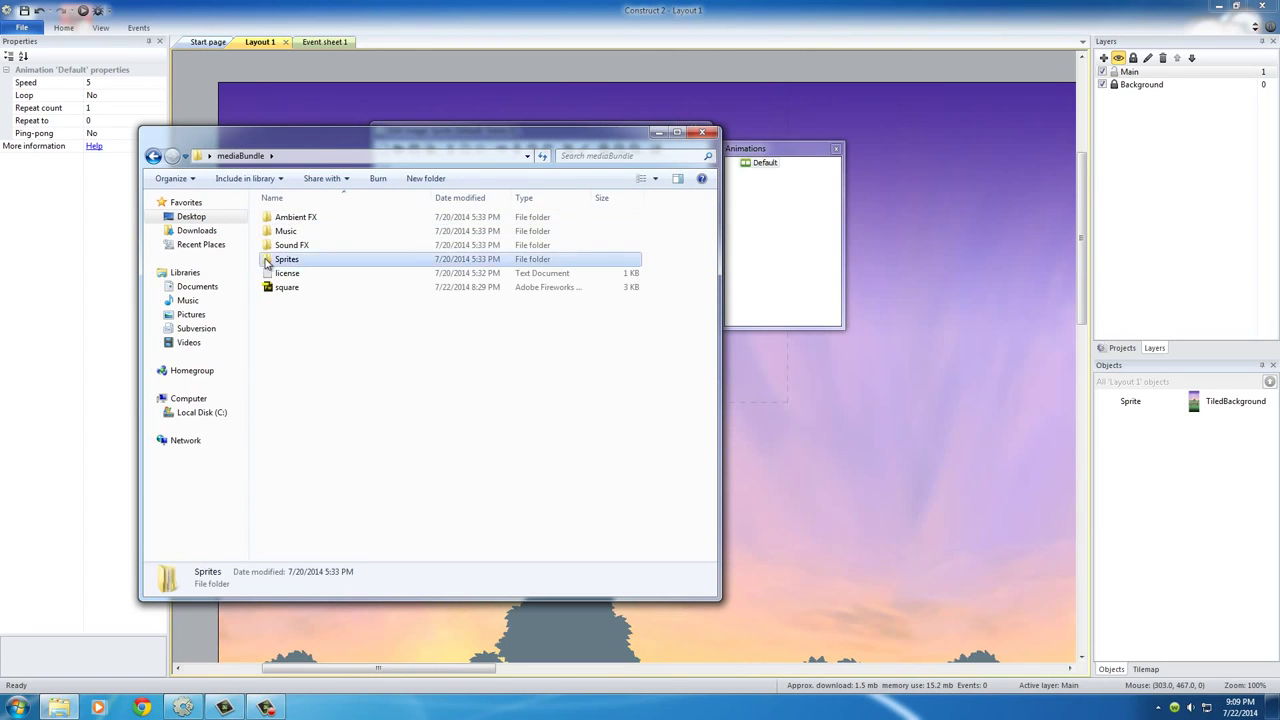
double_click(272, 236)
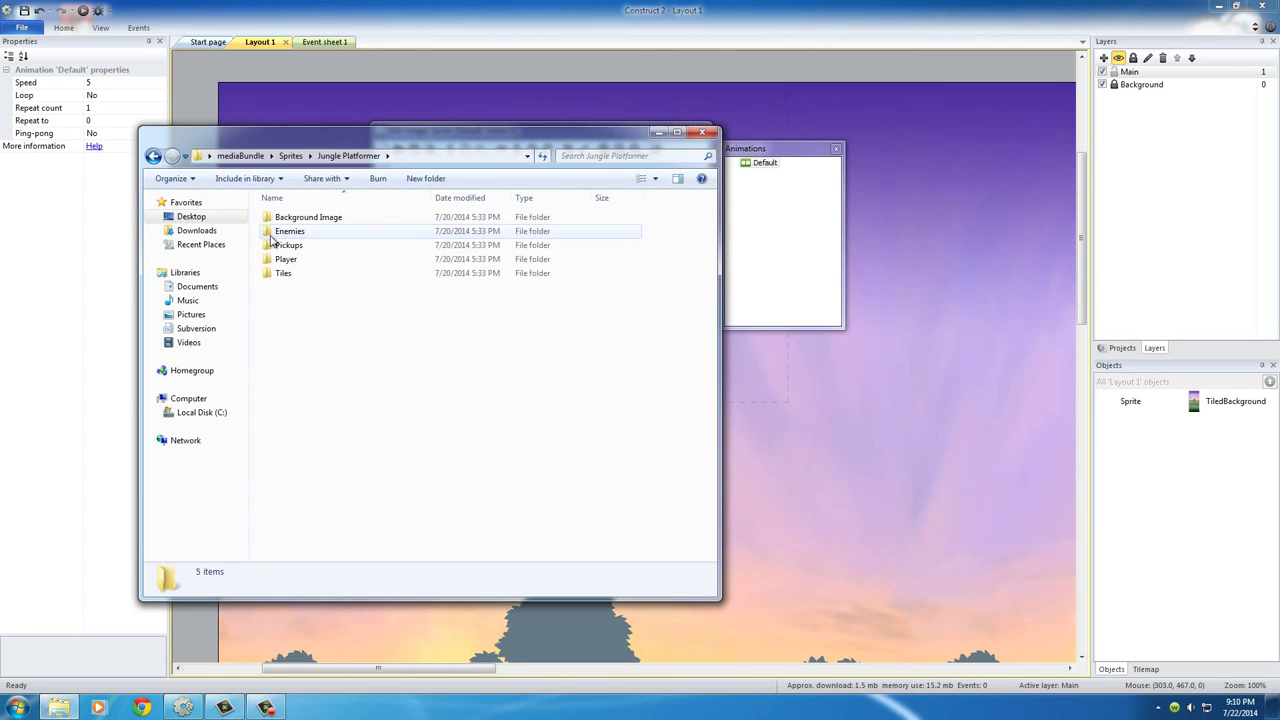
double_click(285, 272)
right_click(276, 232)
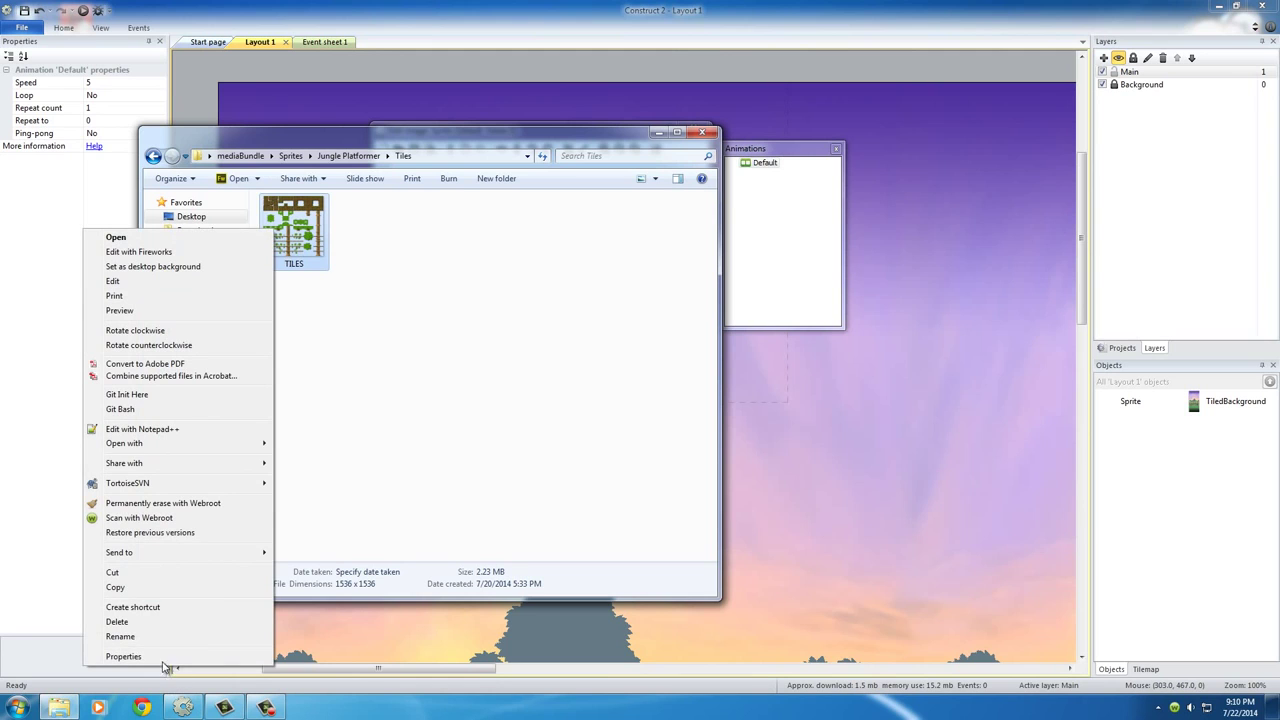
left_click(146, 310)
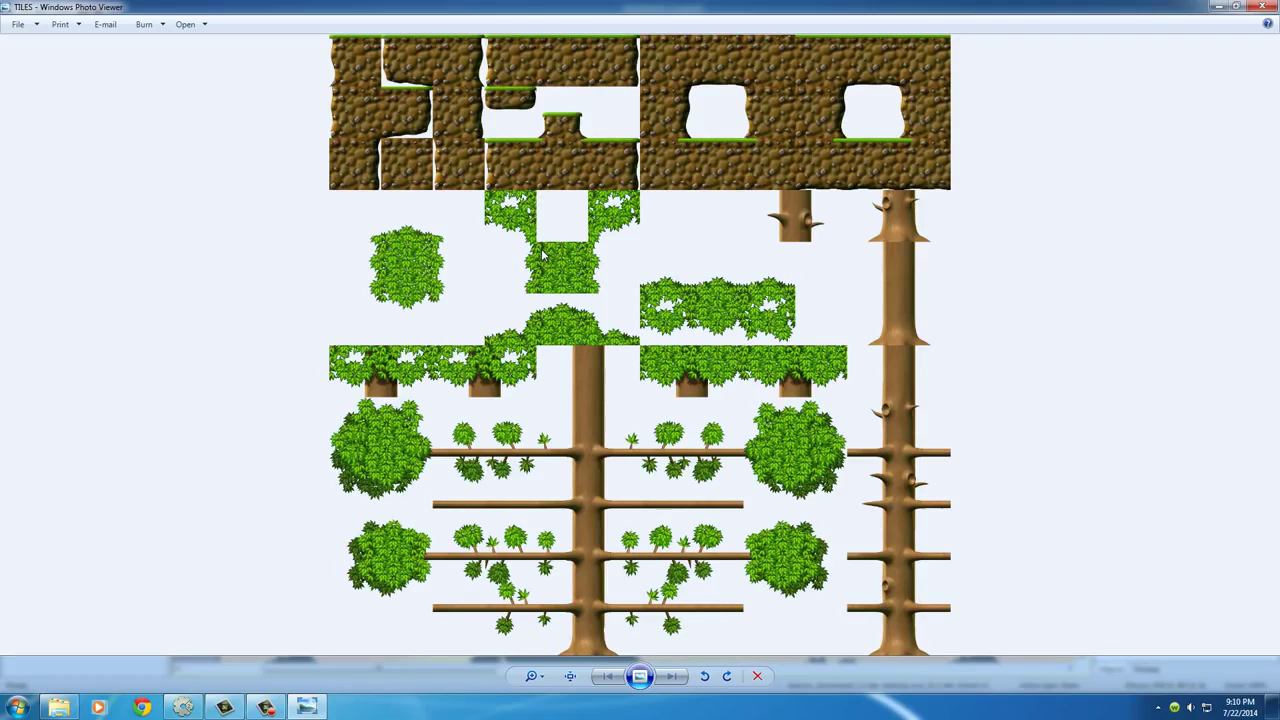
left_click(1263, 7)
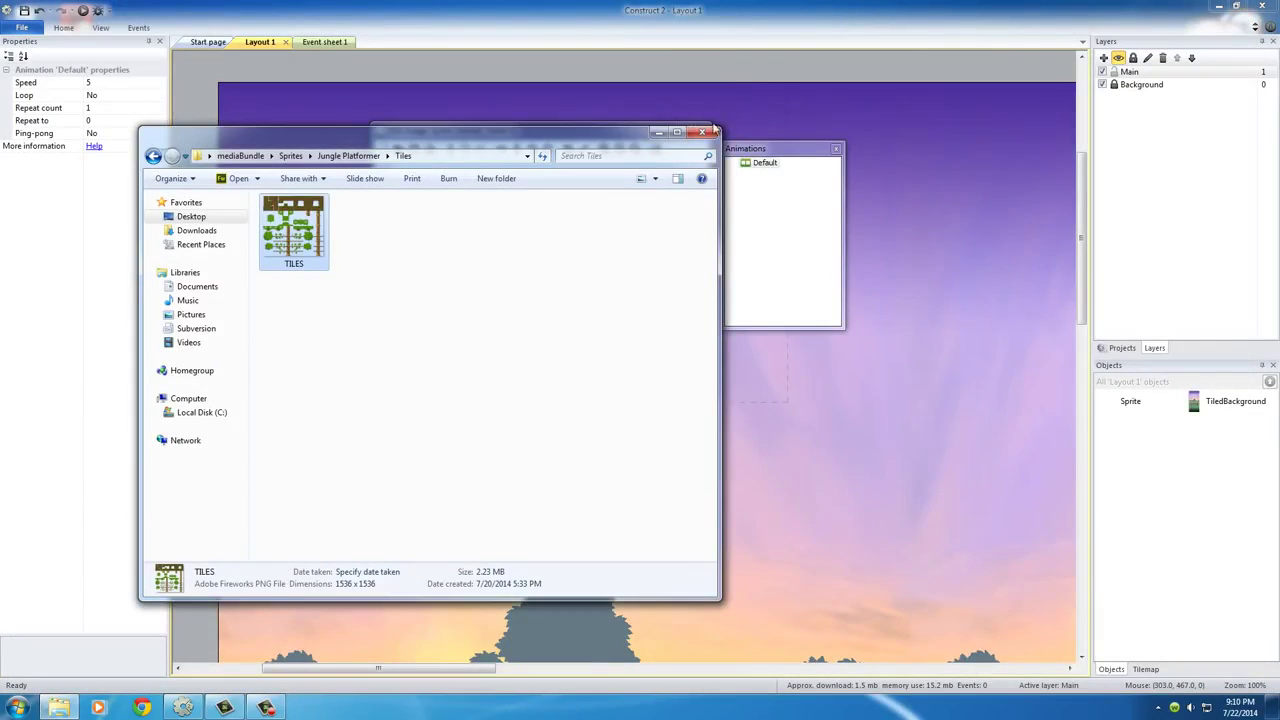
left_click(705, 134)
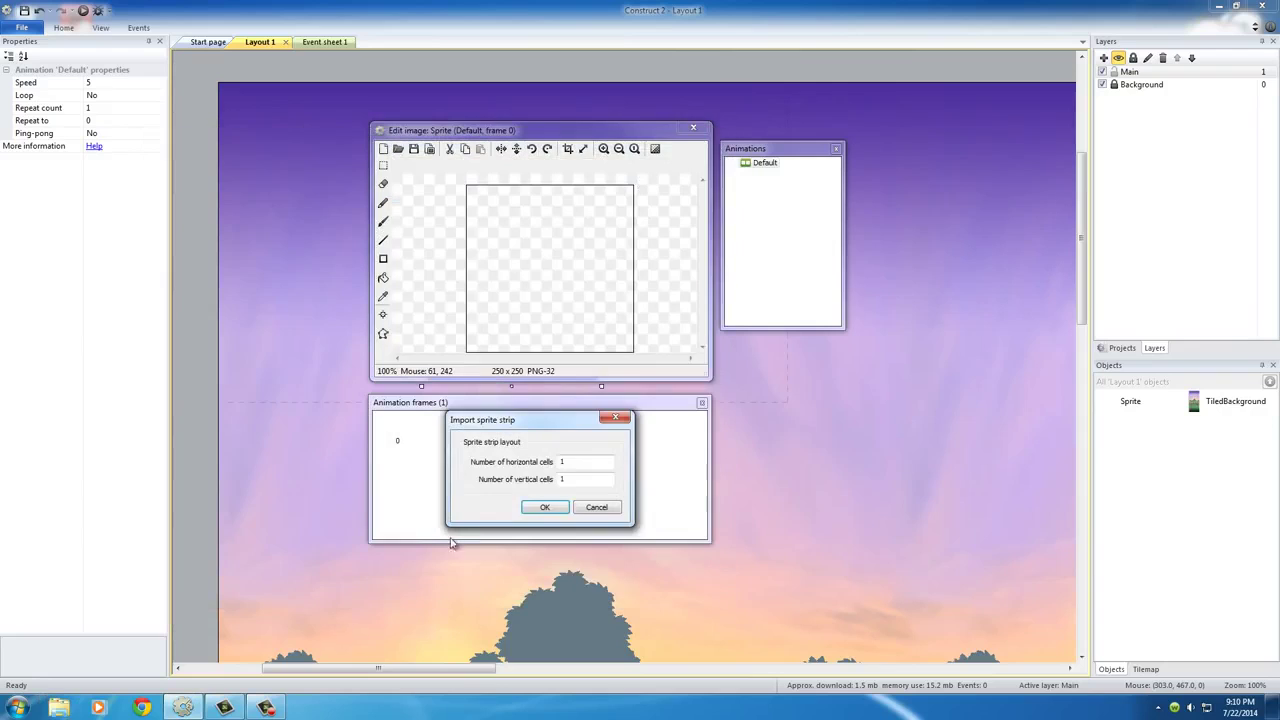
Set the sprite strip's horizontal and vertical cell counts to split the sheet into 128 x 128 tiles, and import them as animation frames.
double_click(573, 462)
left_click_drag(588, 480, 493, 490)
left_click(545, 508)
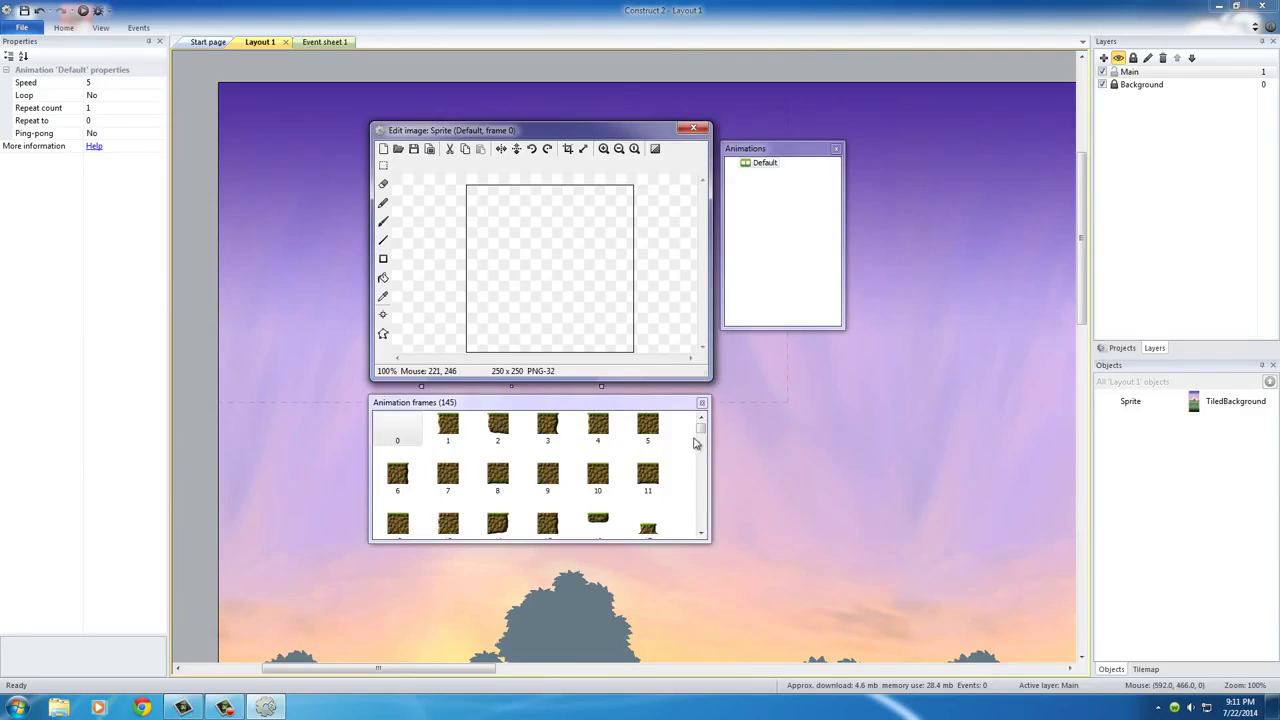
Delete the empty frame 0 that precedes the imported tiles in the Default animation.
mouse_move(700, 430)
left_mouse_down()
mouse_move(707, 532)
mouse_move(702, 425)
left_mouse_up()
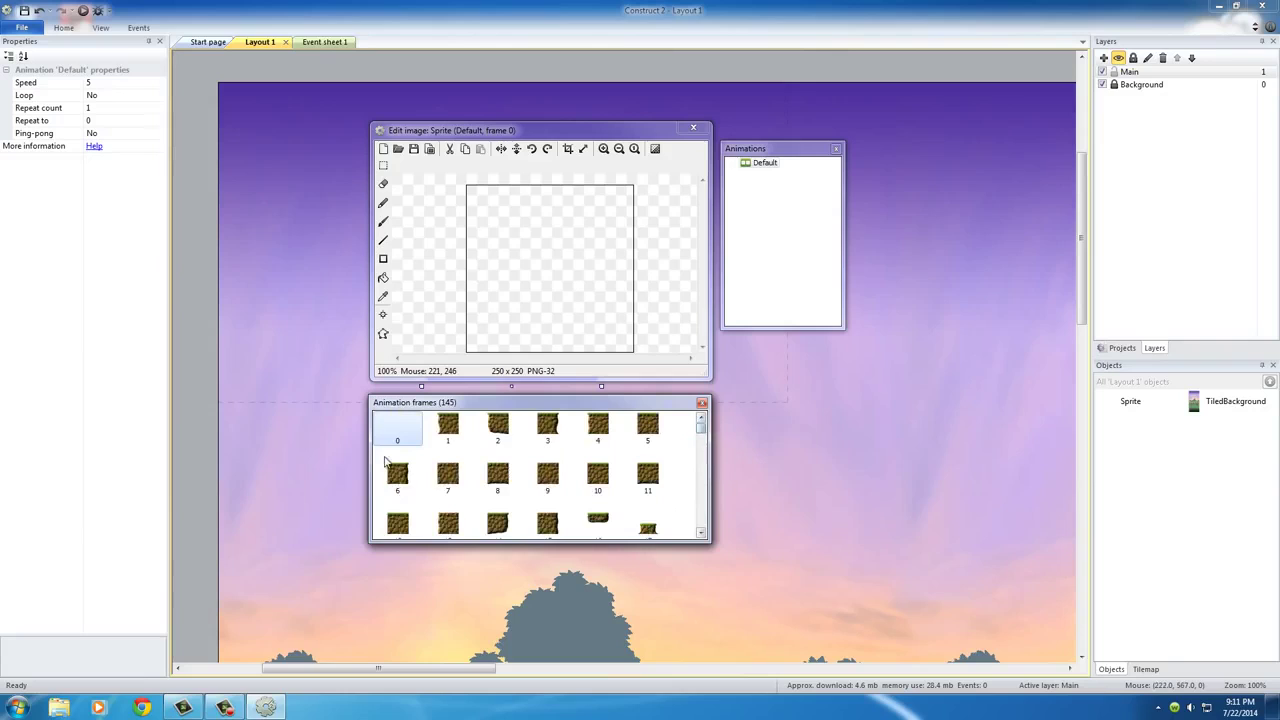
left_click(427, 438)
left_click(405, 430)
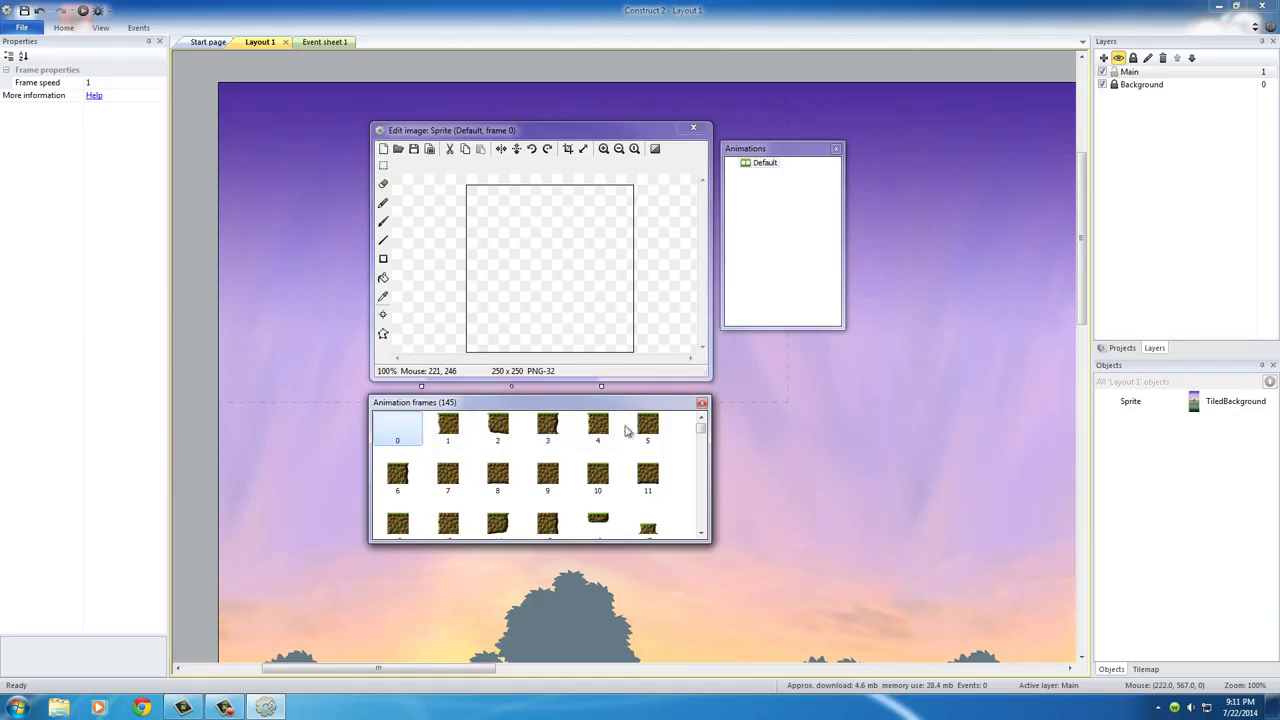
right_click(397, 432)
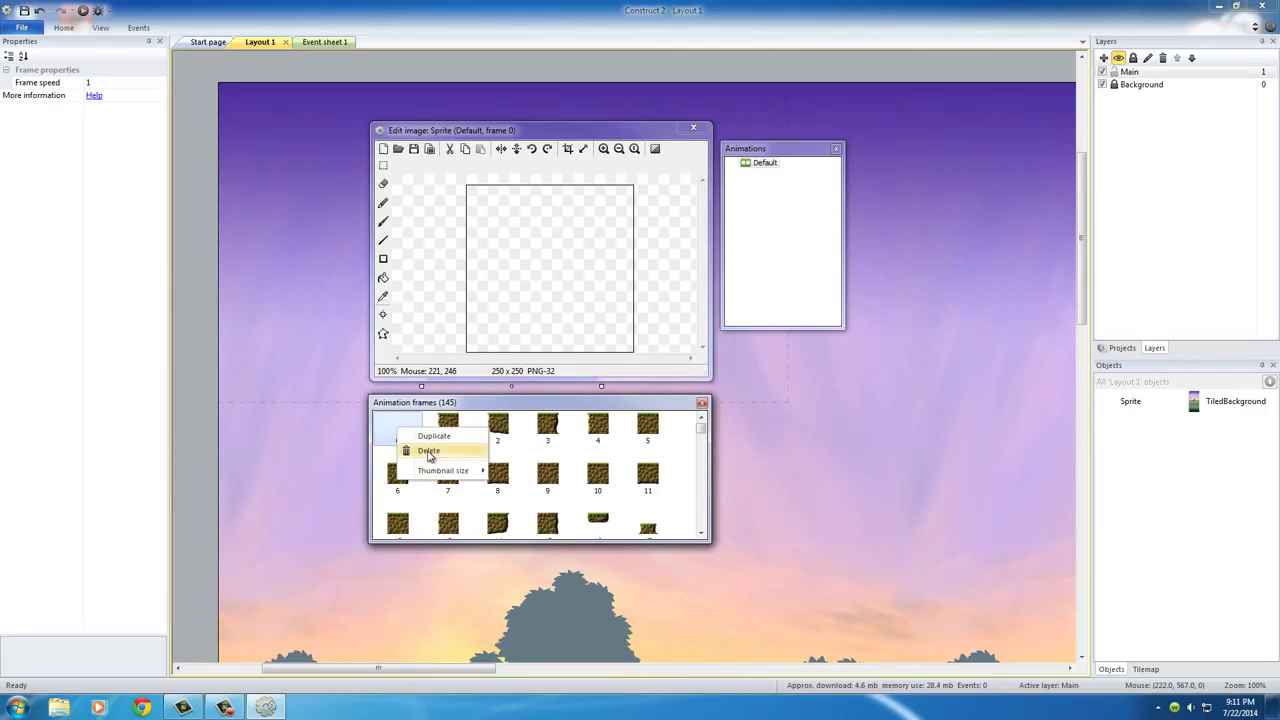
left_click(428, 452)
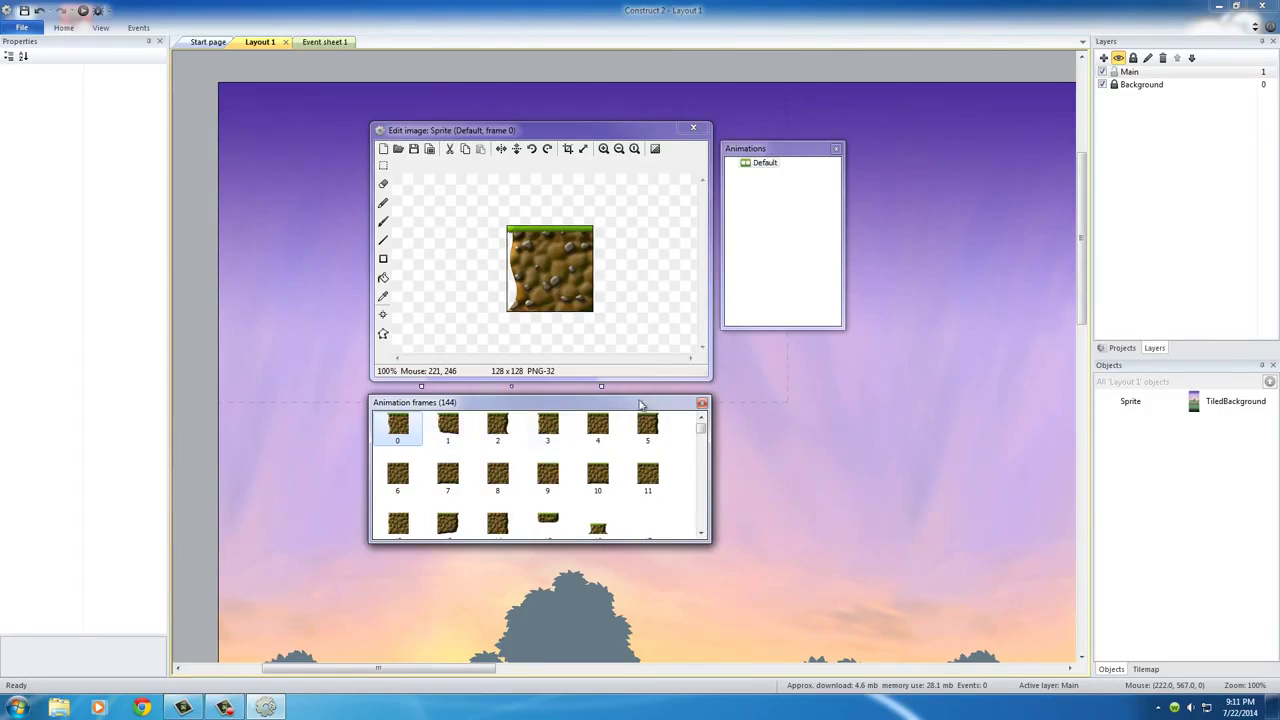
Examine individual imported tile frames, including frames 1, 2, 3 and the bush in frame 37, and return to frame 0.
left_click(450, 432)
left_click(500, 428)
left_click(548, 428)
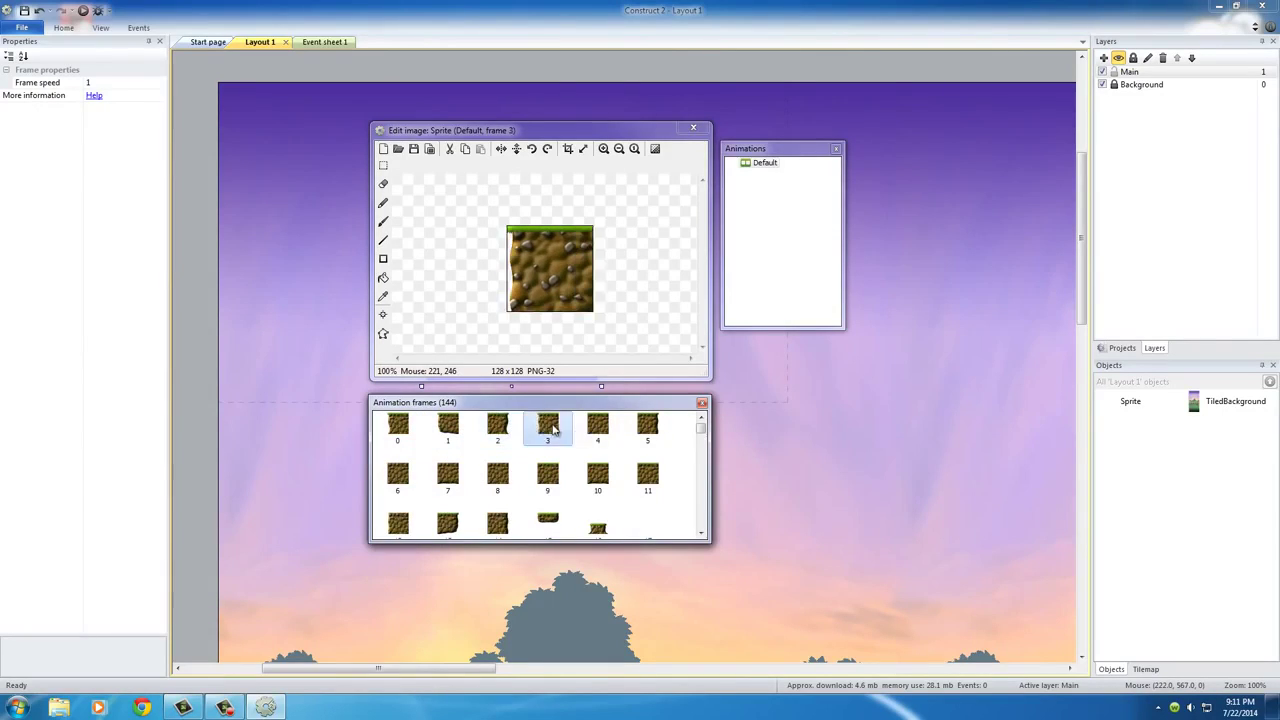
left_click_drag(700, 430, 701, 436)
scroll(701, 436, "down", 5)
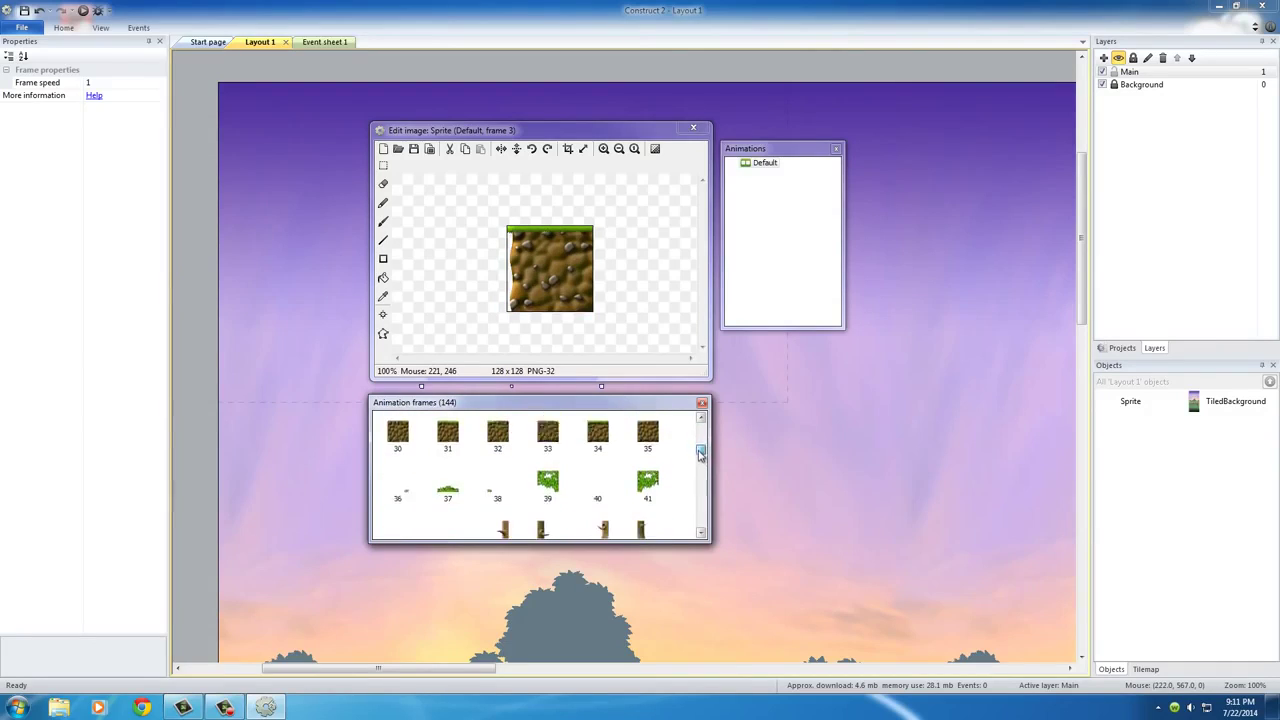
left_click(552, 466)
left_click(447, 466)
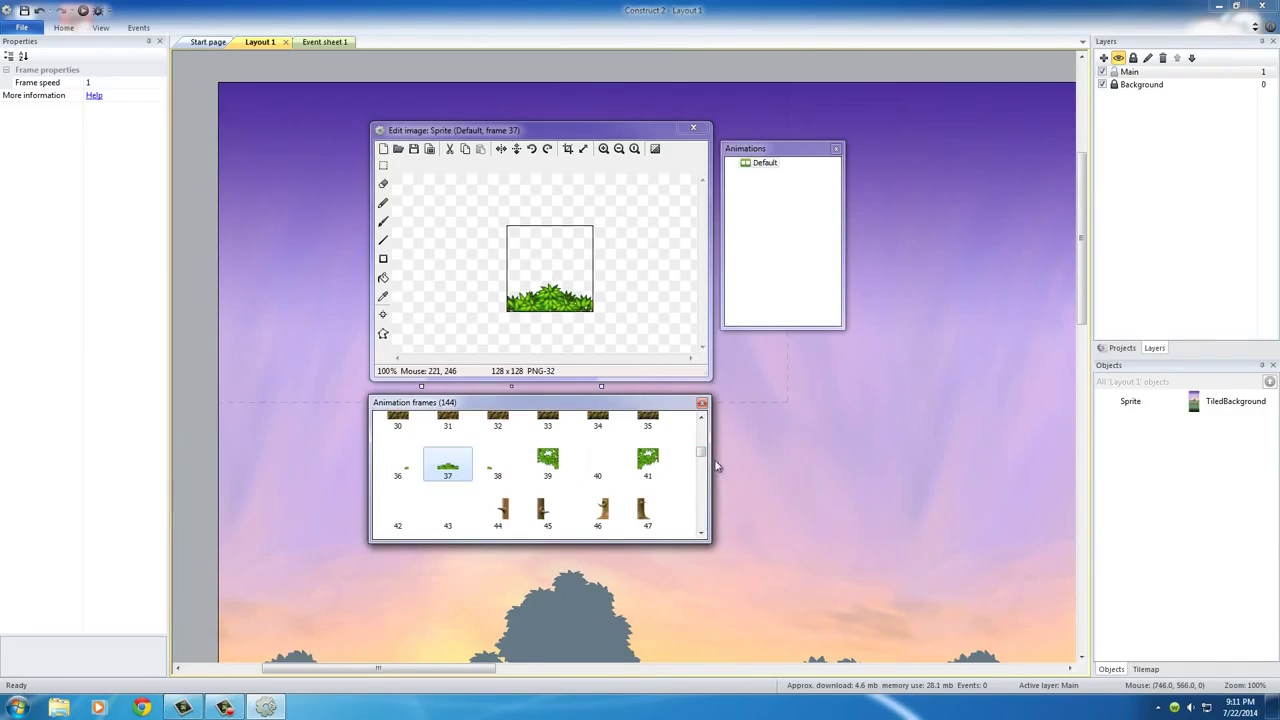
left_click_drag(701, 455, 703, 430)
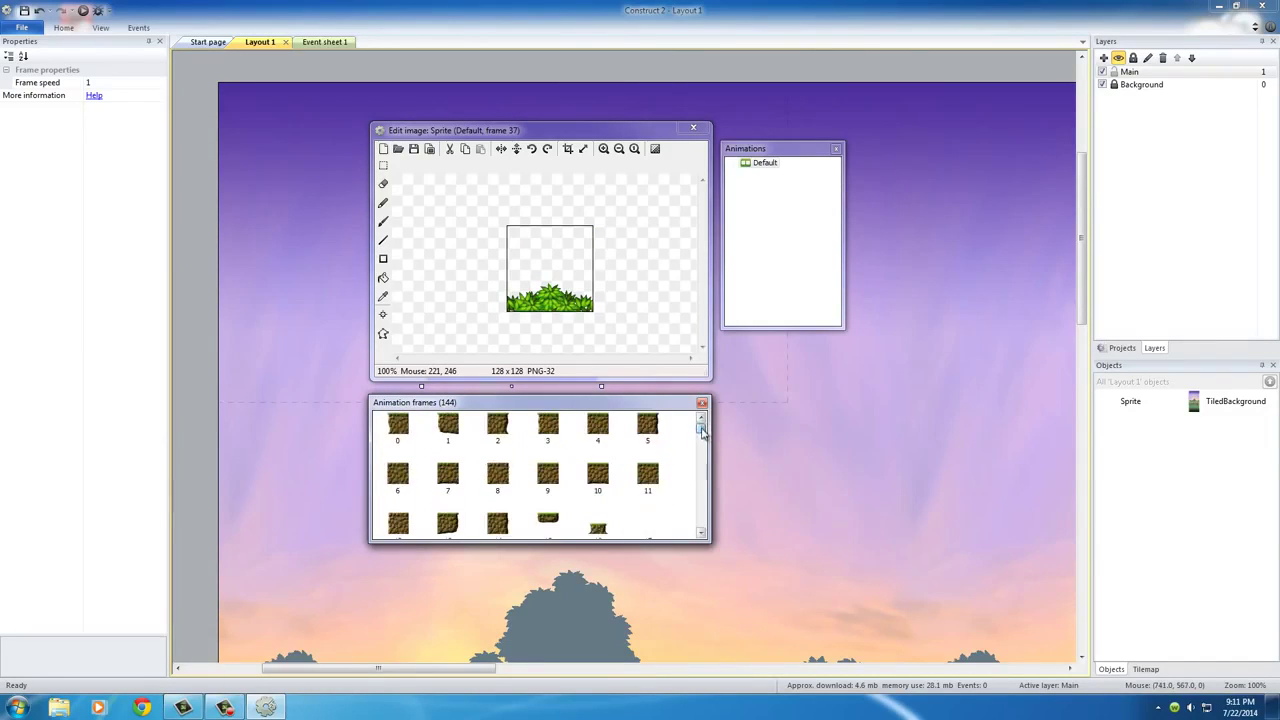
left_click(396, 428)
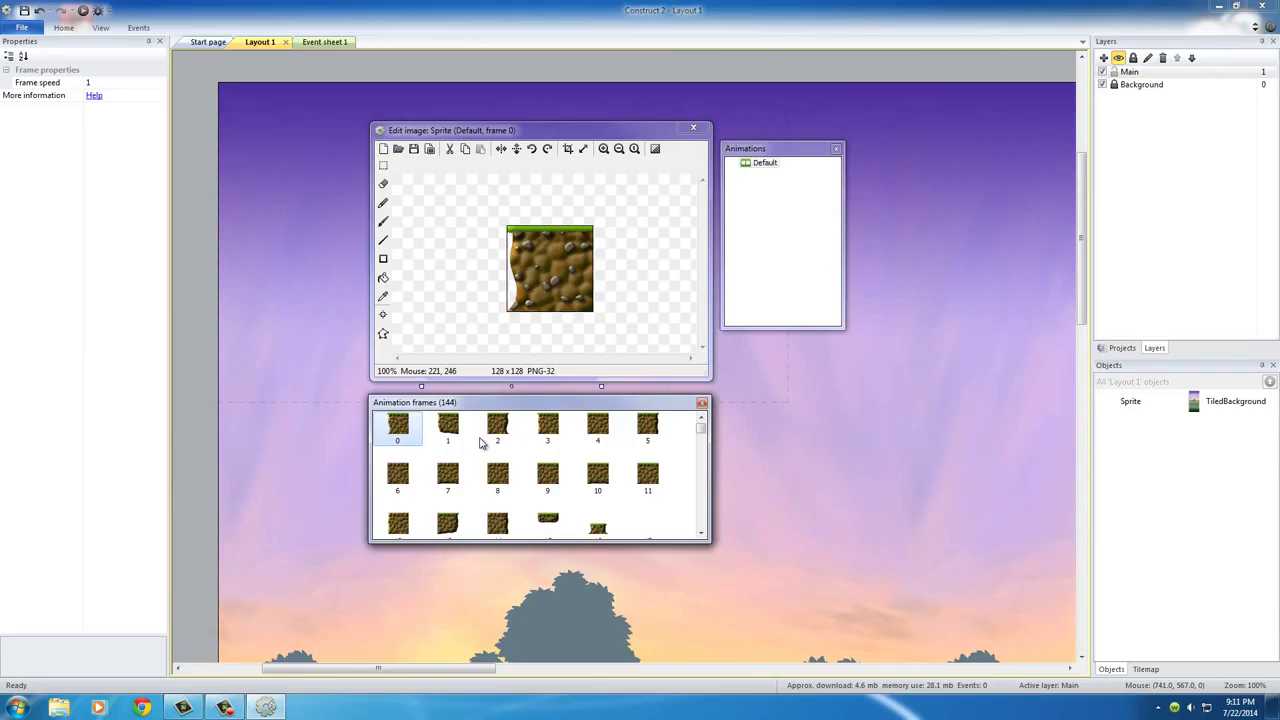